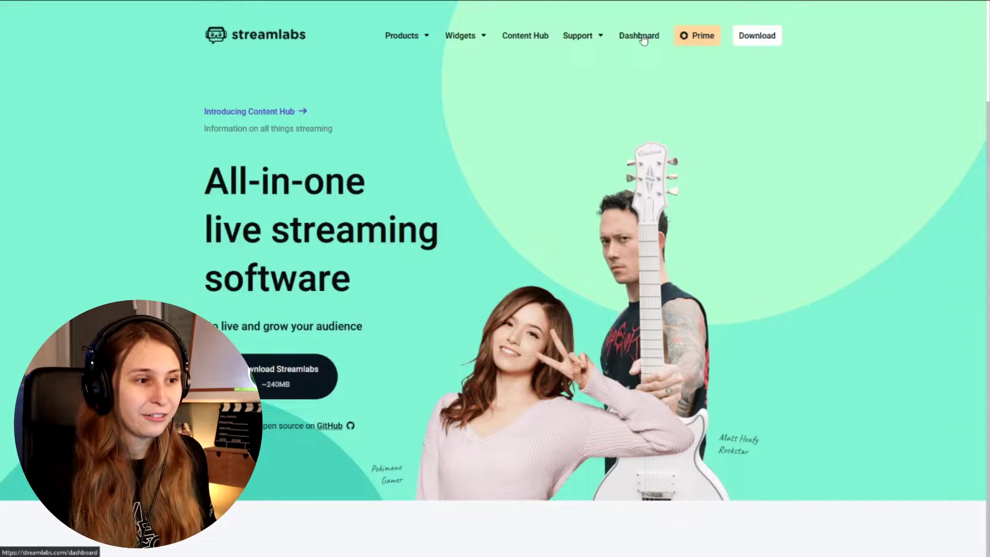
Open the Alert Box settings from the Streamlabs dashboard and look over its general settings
left_click(642, 40)
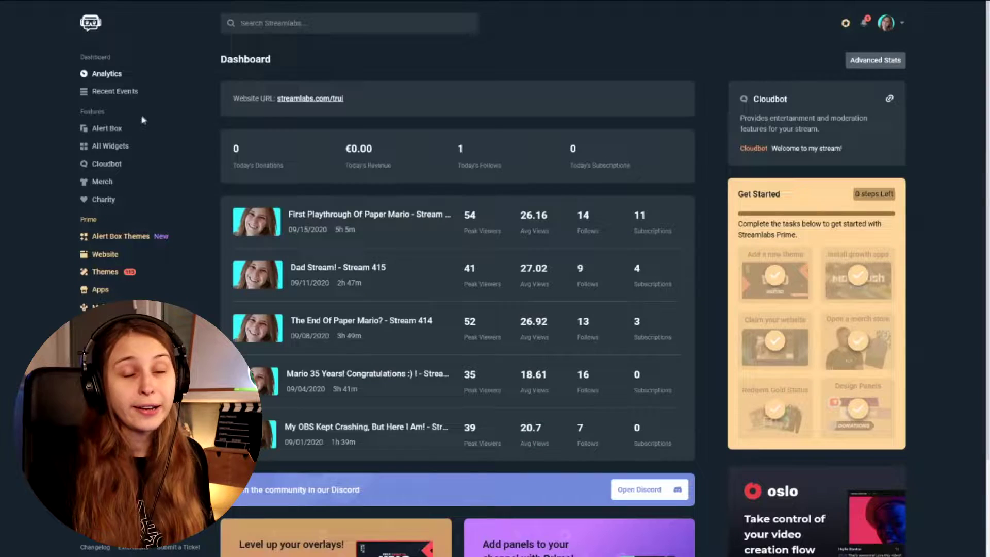
left_click(94, 133)
scroll(350, 231, "down", 5)
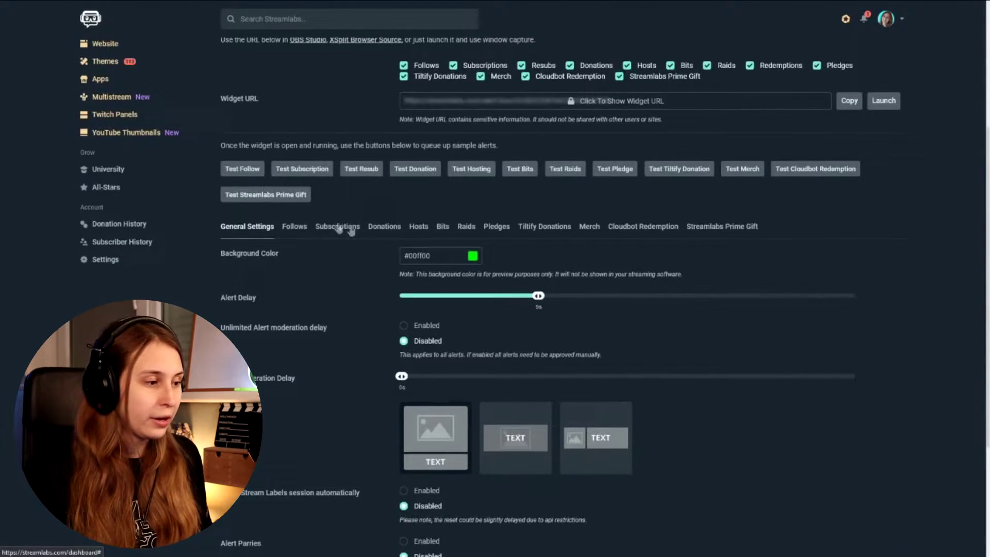
scroll(530, 327, "down", 1)
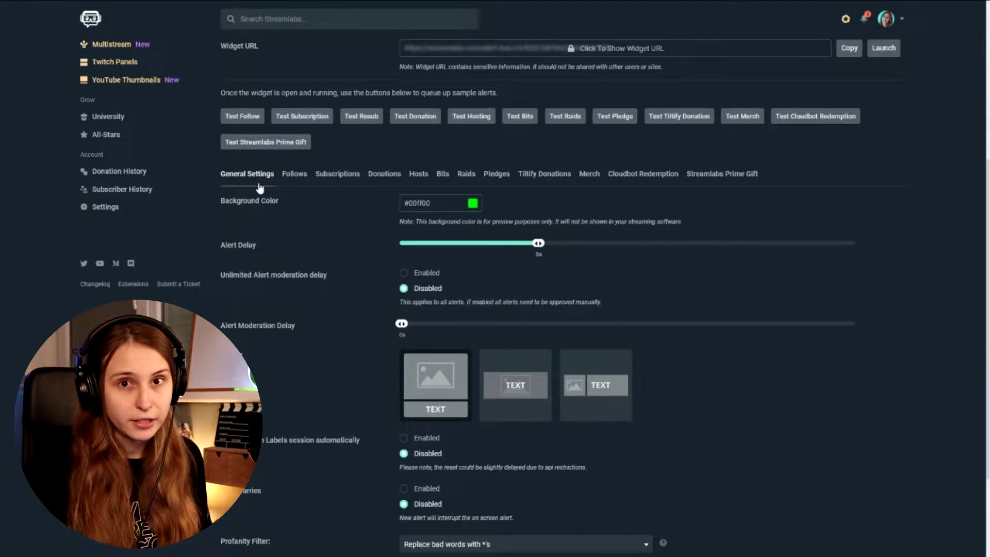
scroll(299, 225, "down", 1)
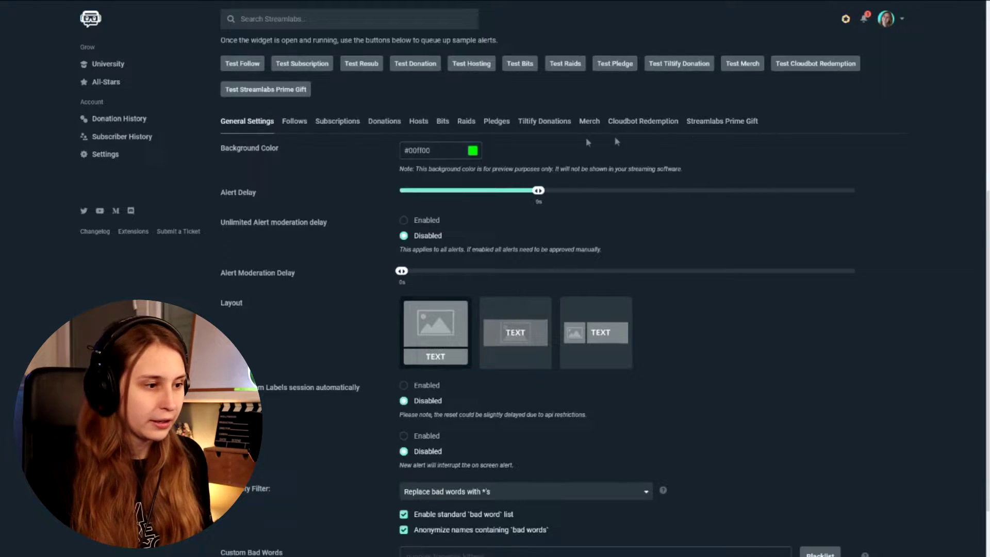
scroll(562, 142, "down", 1)
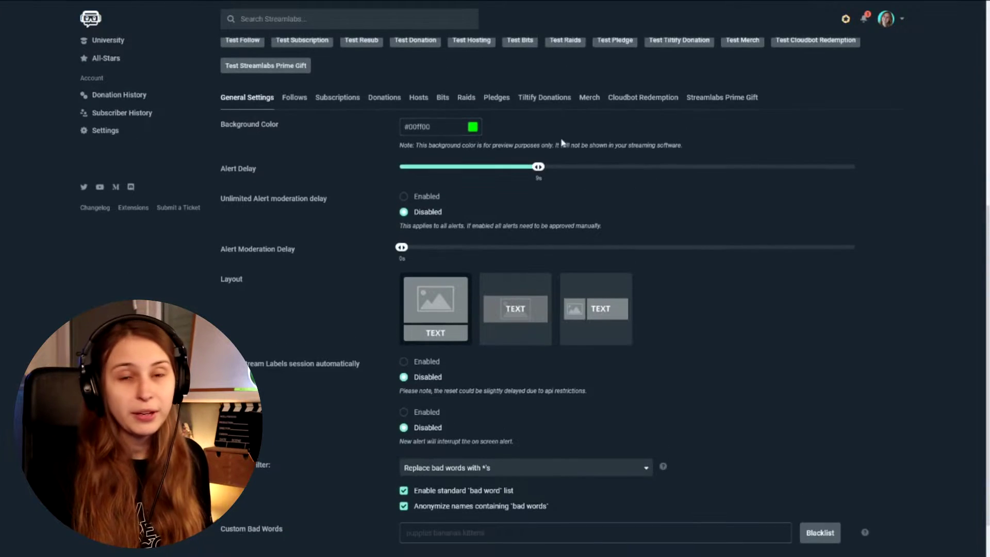
Review the alert settings for follows, subscriptions, donations, hosts, bits, raids and pledges in turn
left_click(288, 106)
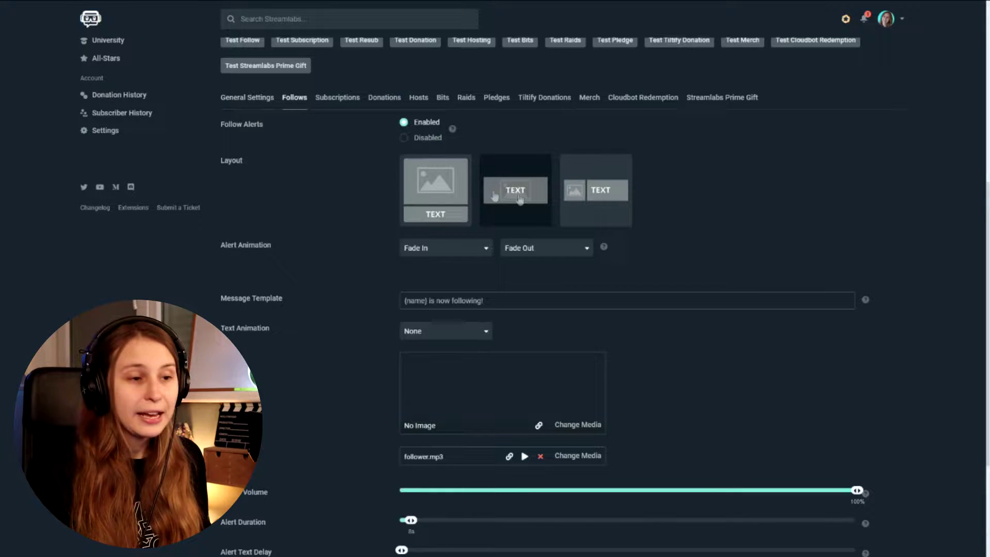
scroll(327, 262, "down", 3)
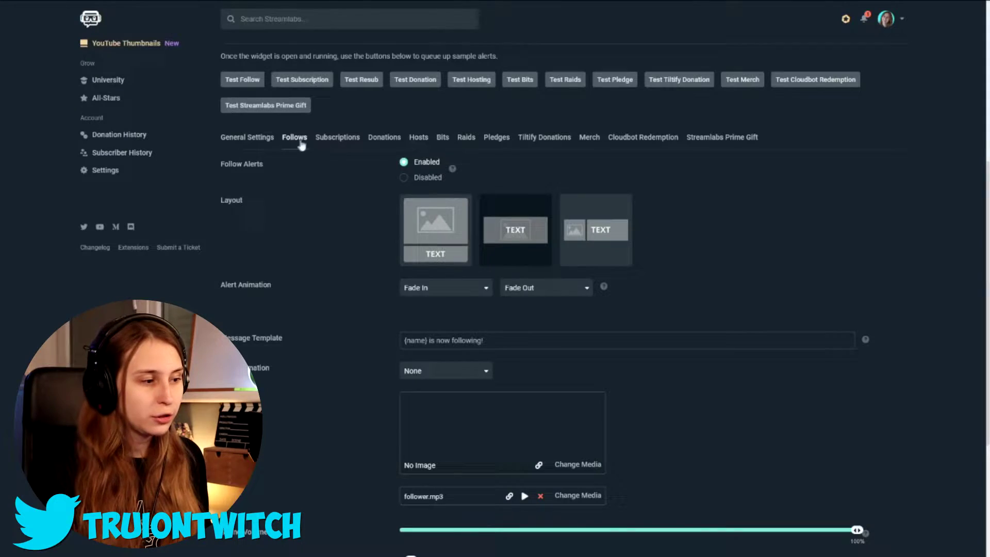
left_click(338, 138)
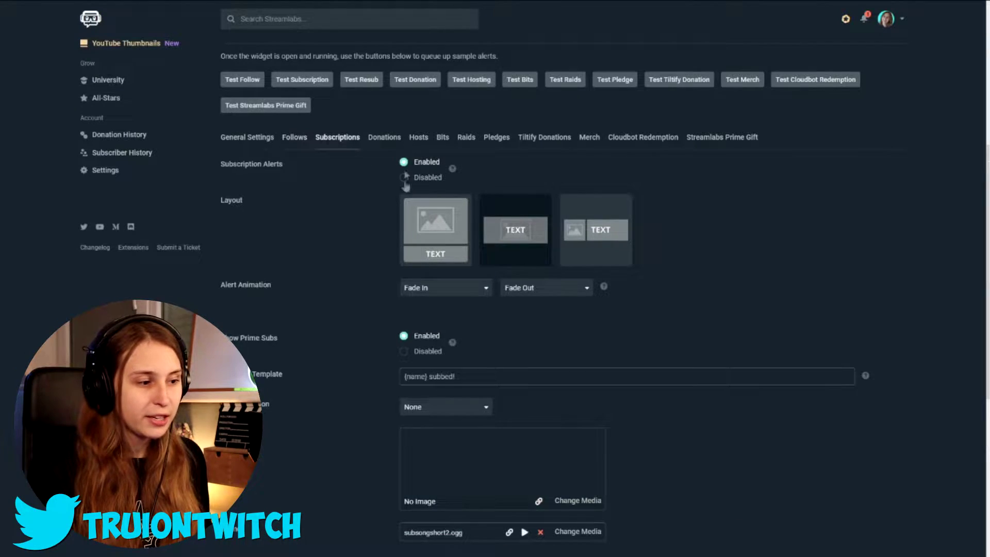
left_click(383, 143)
left_click(418, 138)
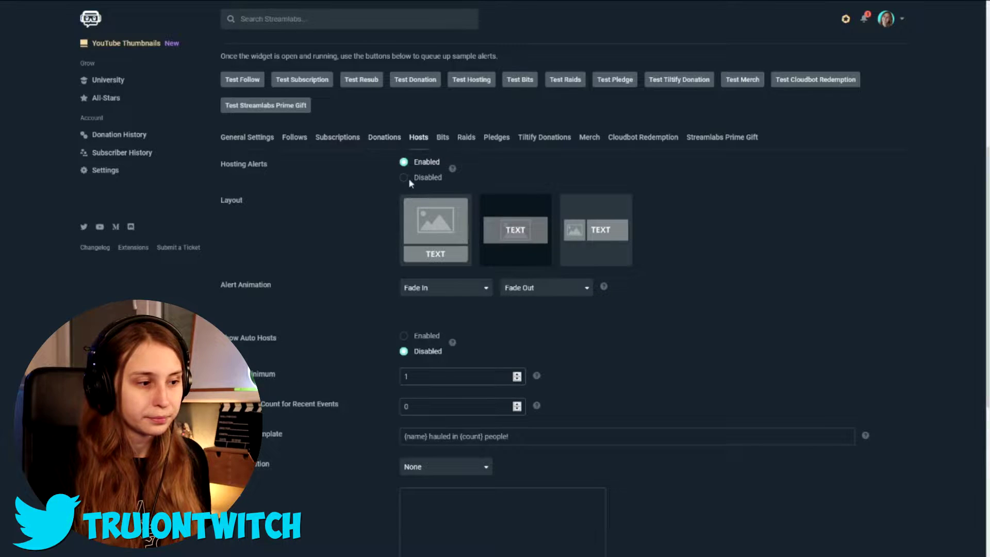
left_click(442, 138)
left_click(466, 138)
left_click(496, 138)
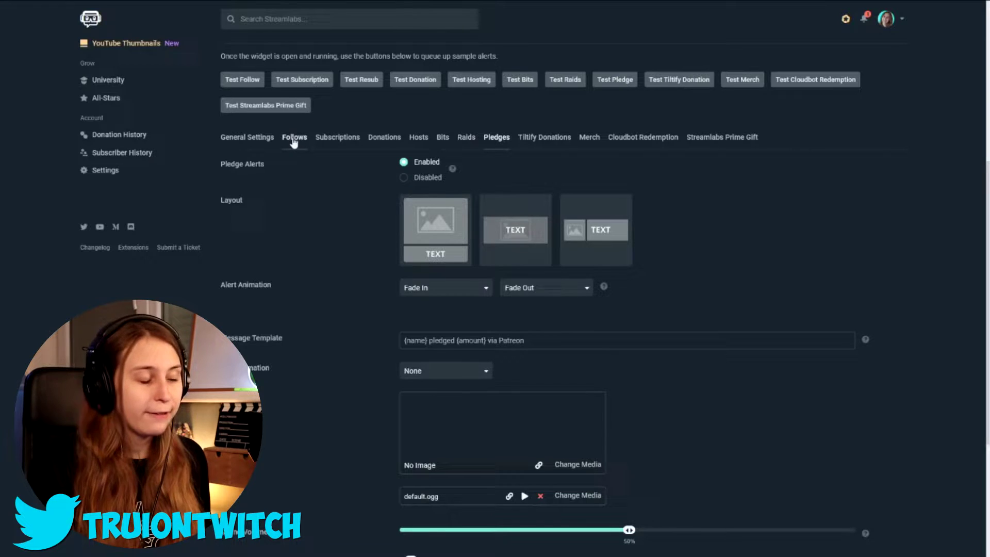
Set the follow alert's image to portrait.png from the uploaded images in the media gallery
left_click(295, 140)
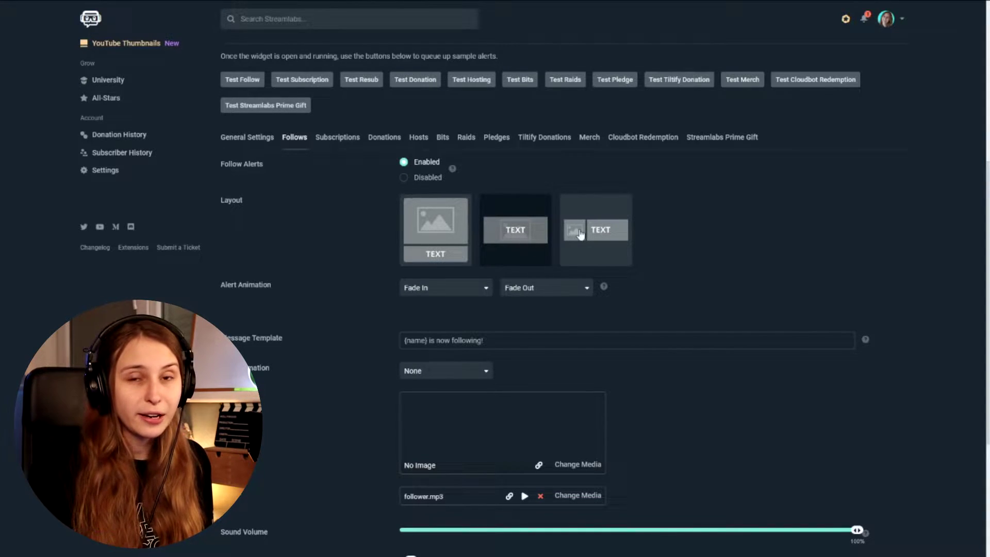
scroll(635, 231, "down", 3)
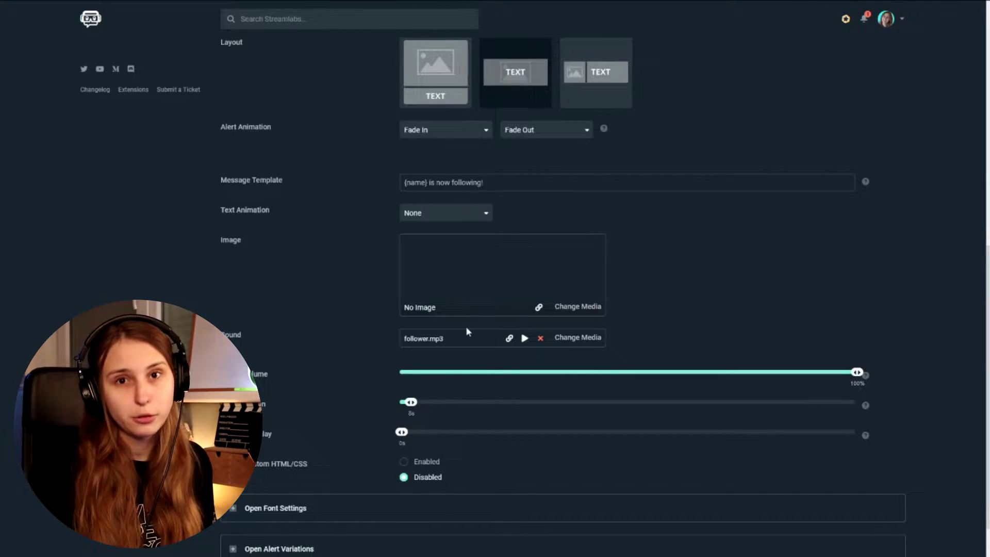
left_click(570, 308)
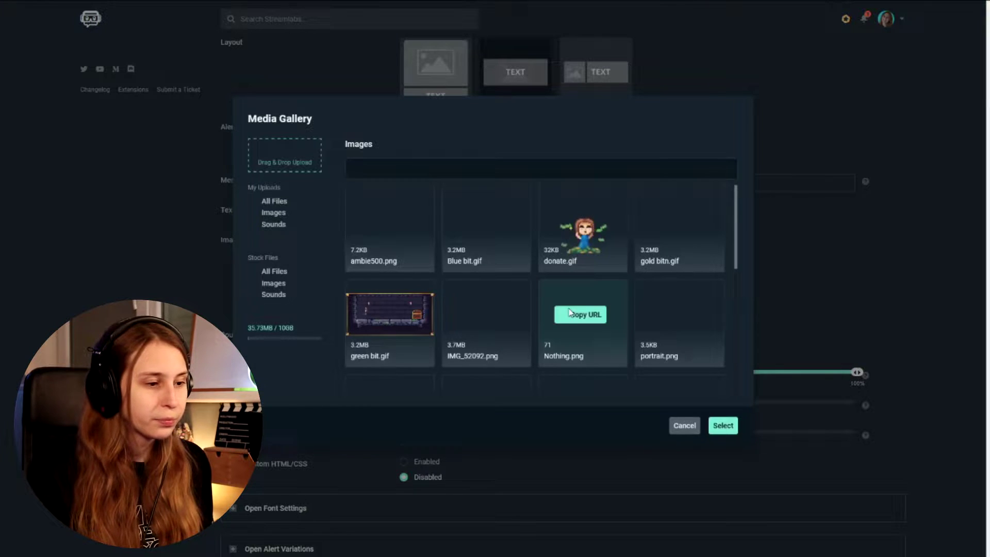
scroll(564, 265, "down", 5)
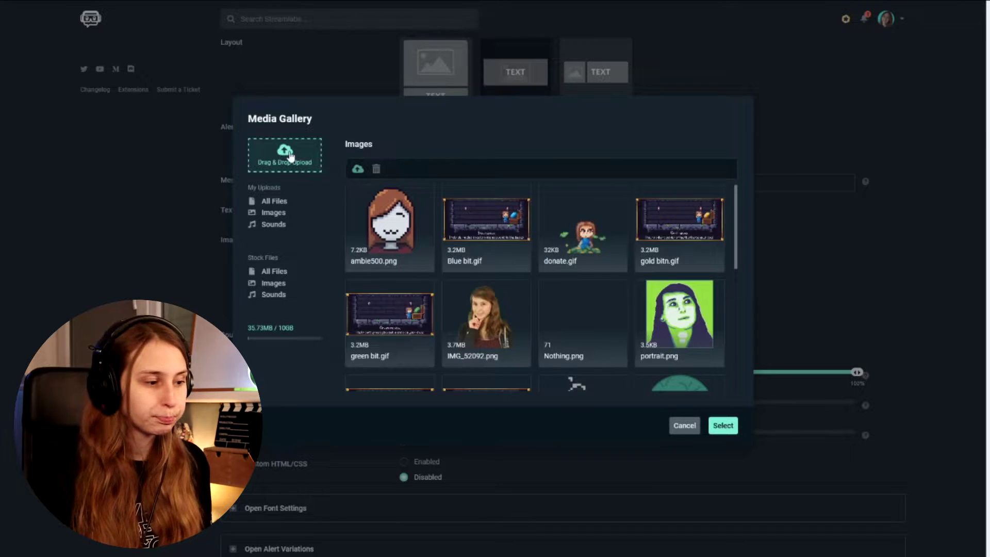
scroll(628, 262, "down", 1)
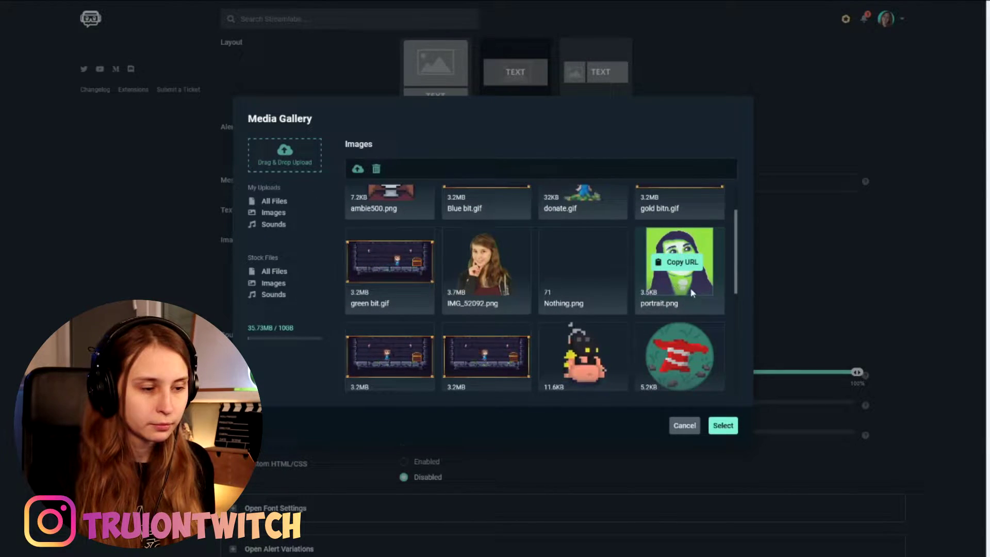
left_click(733, 428)
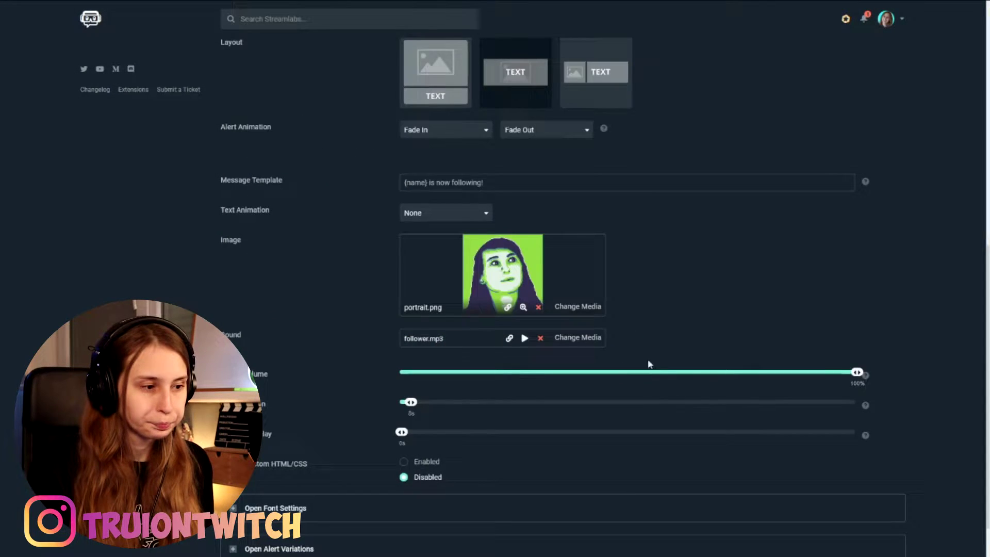
Browse the follow alert's entrance animation options, from the fades to the specials, without choosing a different one
scroll(648, 364, "up", 1)
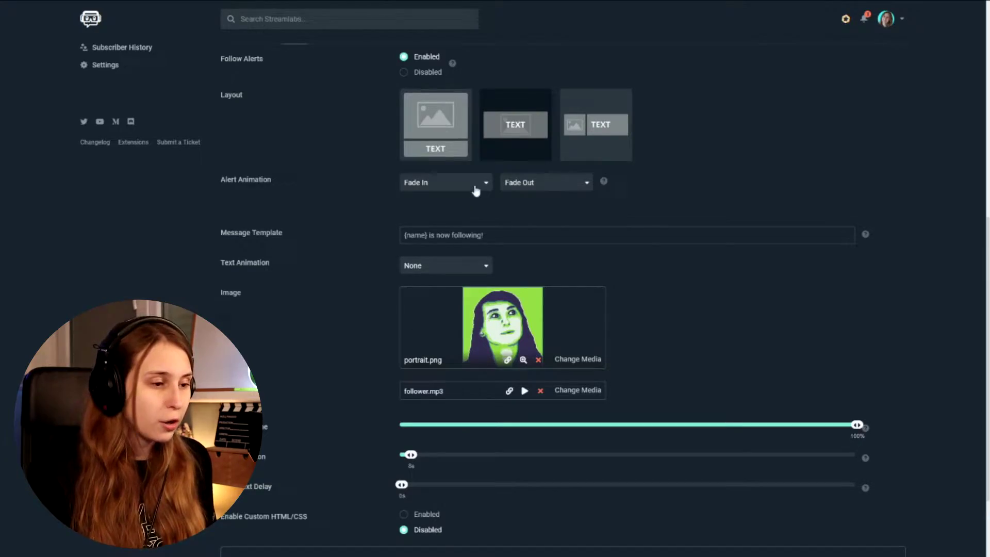
left_click(476, 189)
scroll(461, 274, "down", 2)
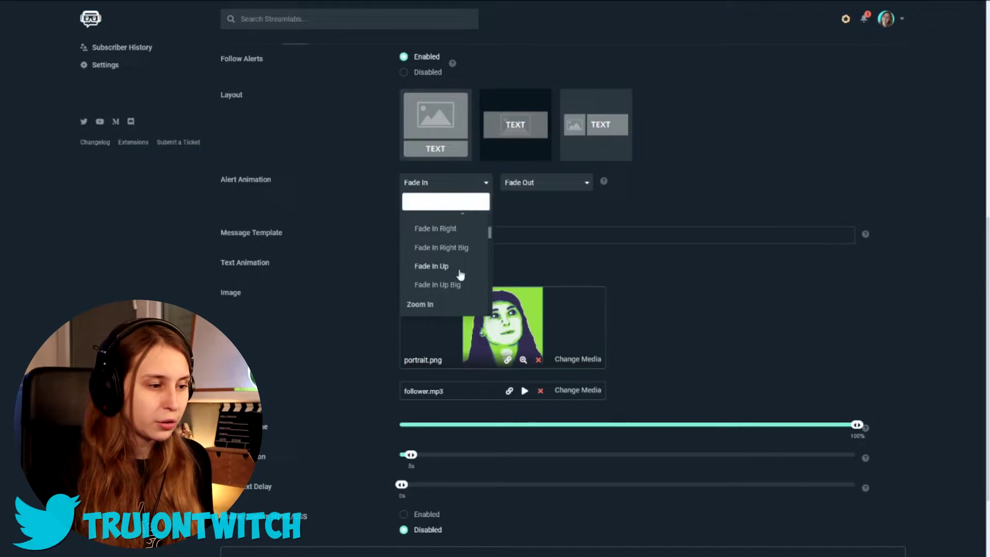
scroll(460, 275, "down", 3)
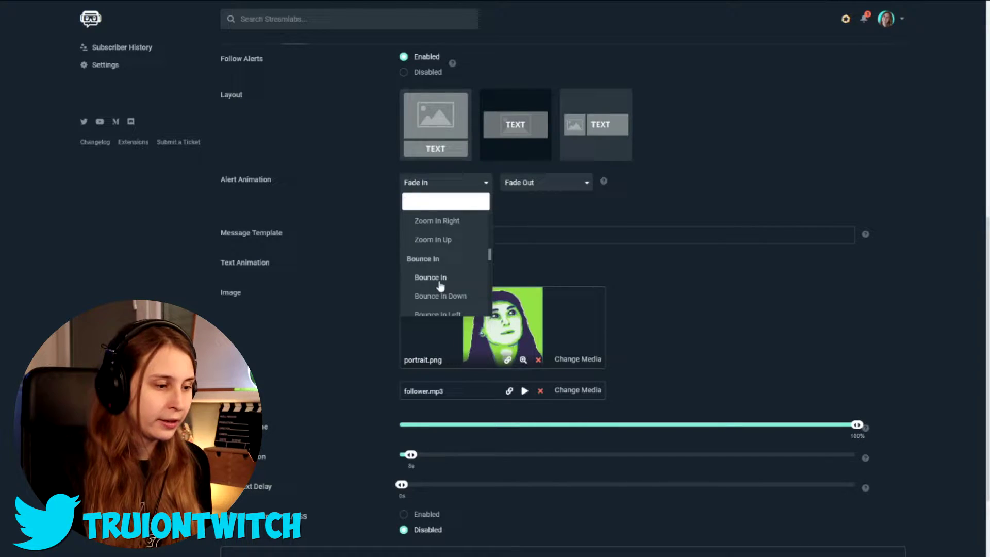
scroll(441, 284, "down", 3)
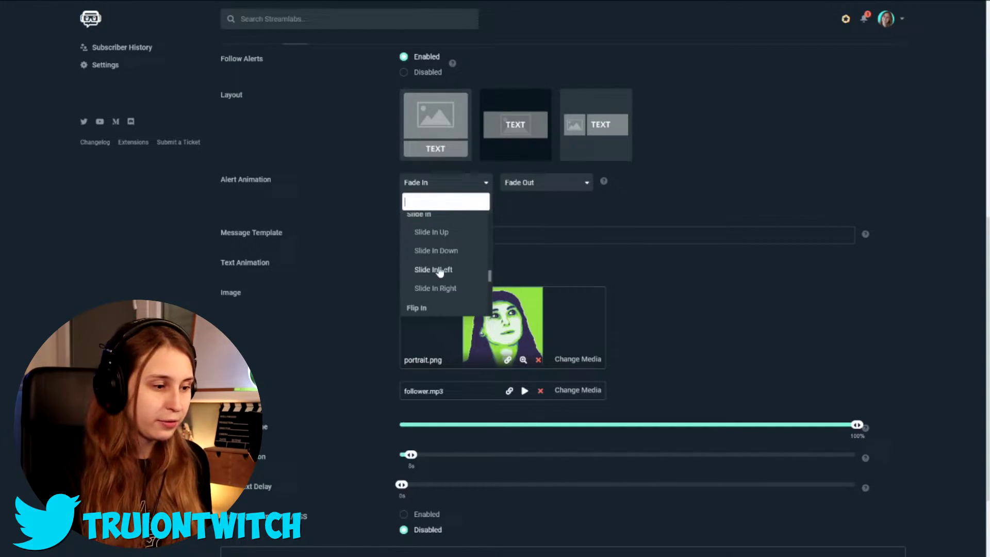
scroll(439, 272, "down", 3)
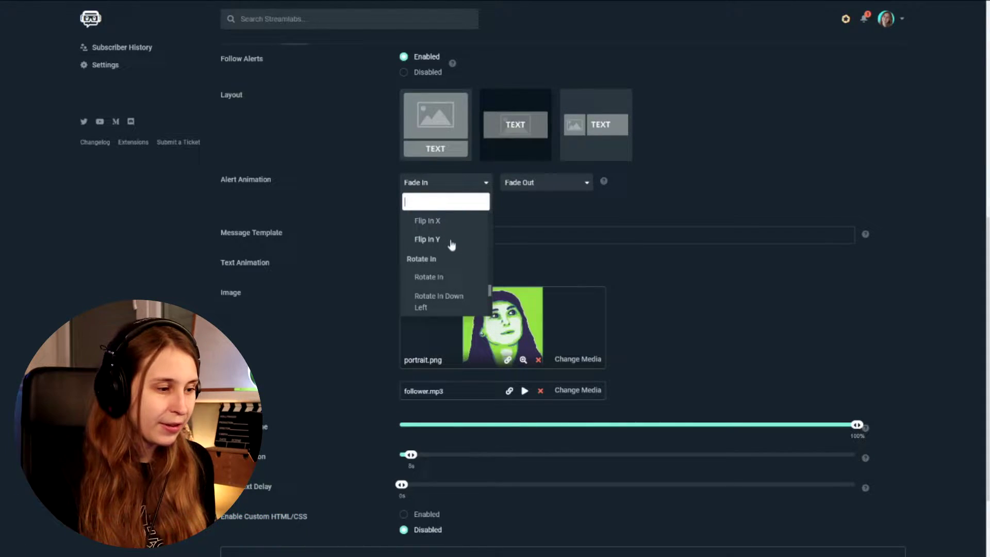
scroll(453, 246, "down", 1)
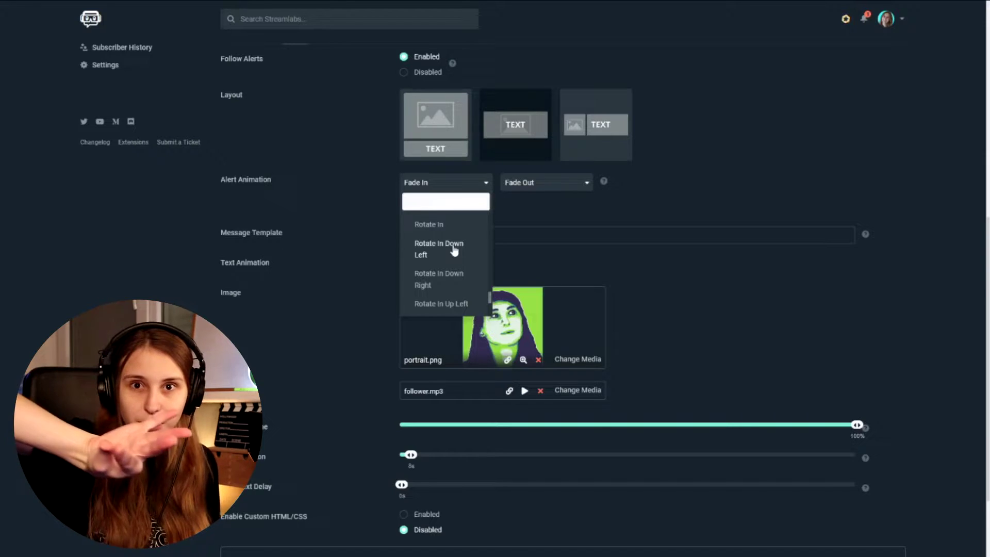
scroll(454, 250, "down", 2)
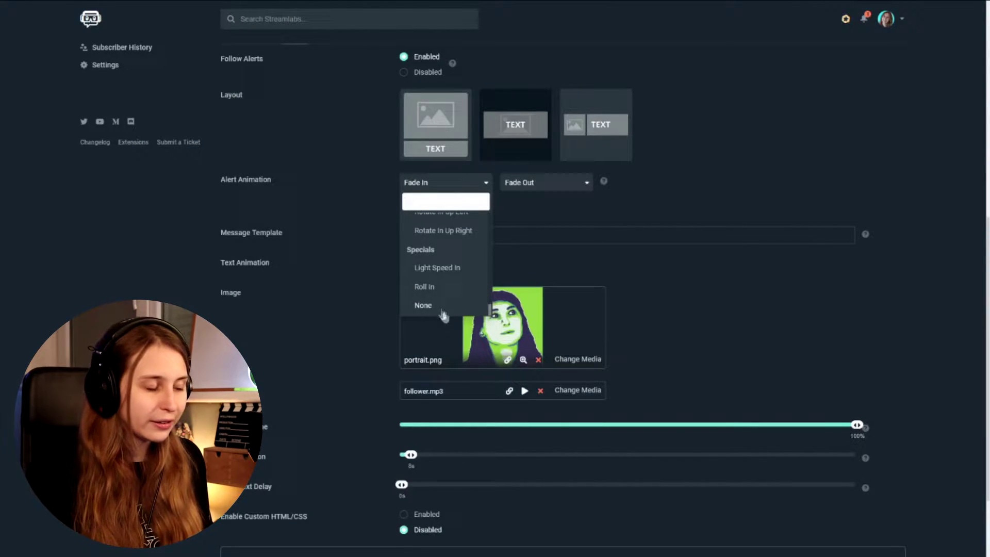
left_click(699, 147)
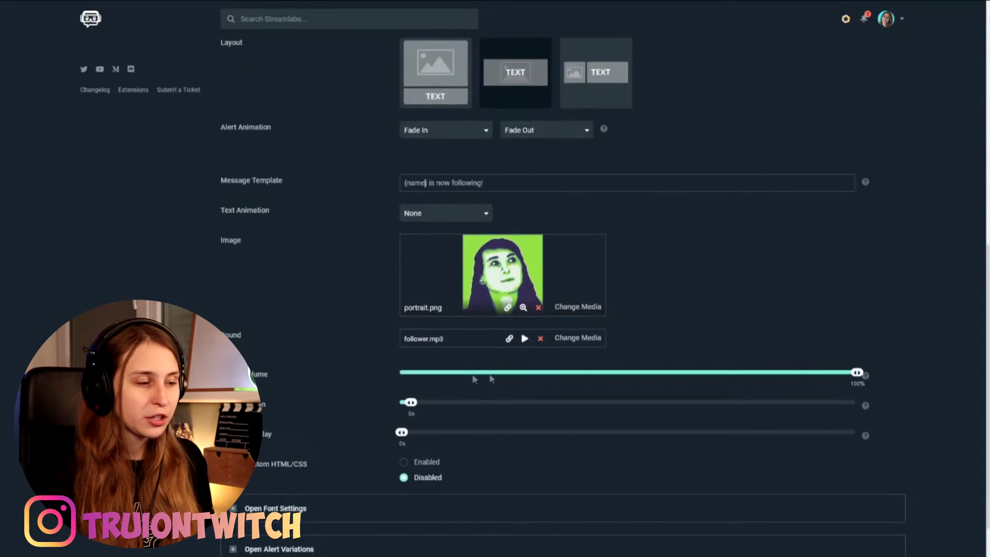
Highlight the follow alert's message template text to examine its wording and name placeholder
triple_click(426, 182)
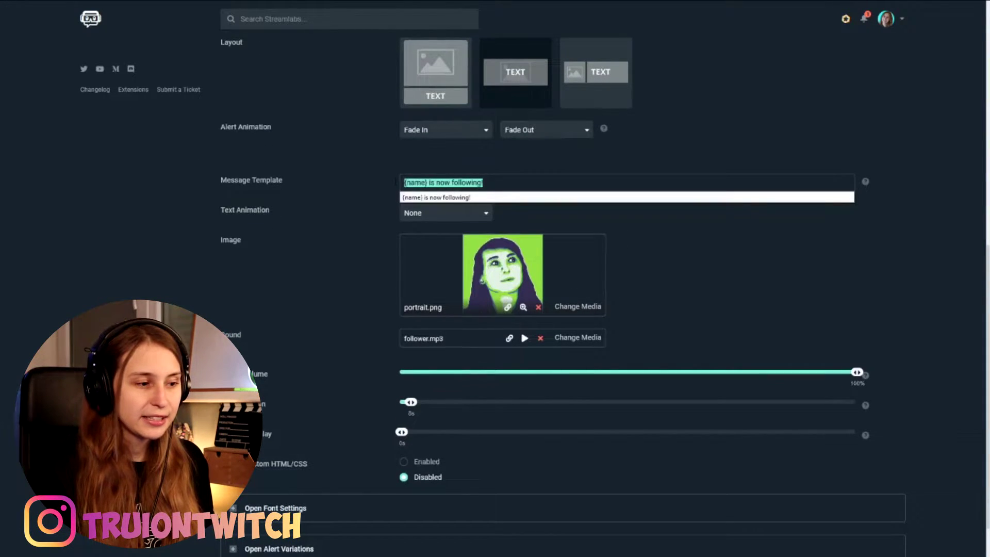
left_click(548, 169)
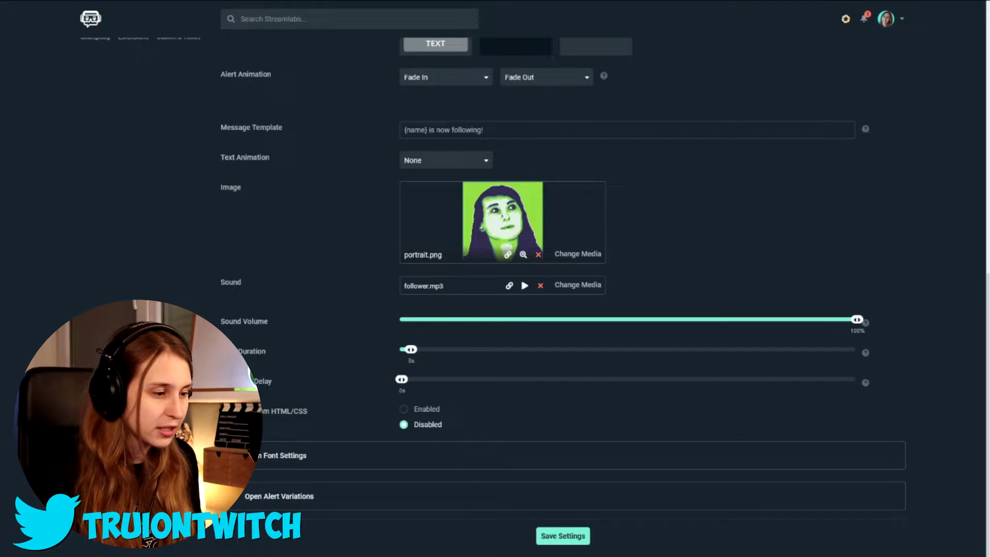
Expand the follow alert's font settings and browse the available fonts without changing the selection
left_click(364, 455)
scroll(466, 278, "up", 2)
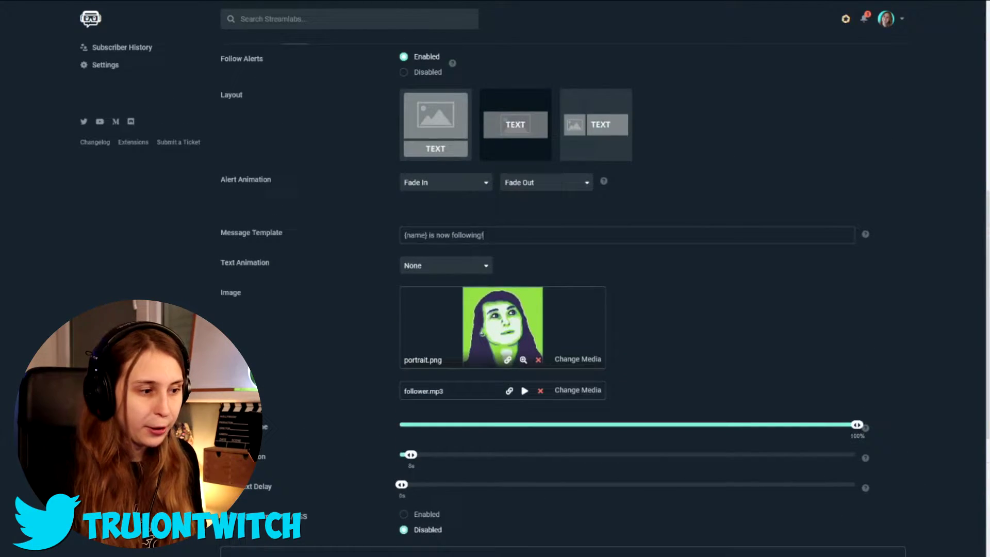
scroll(335, 243, "down", 5)
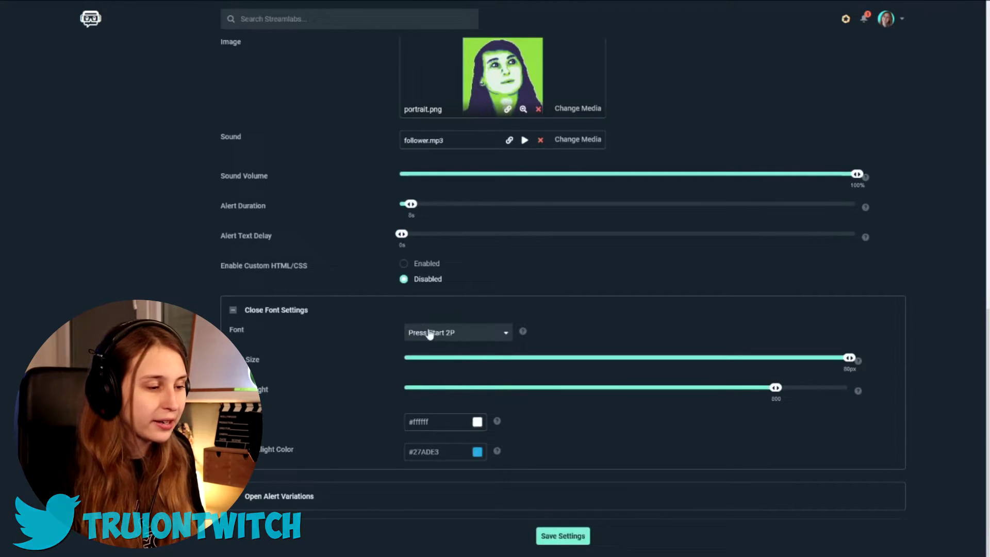
left_click(449, 340)
scroll(456, 397, "down", 2)
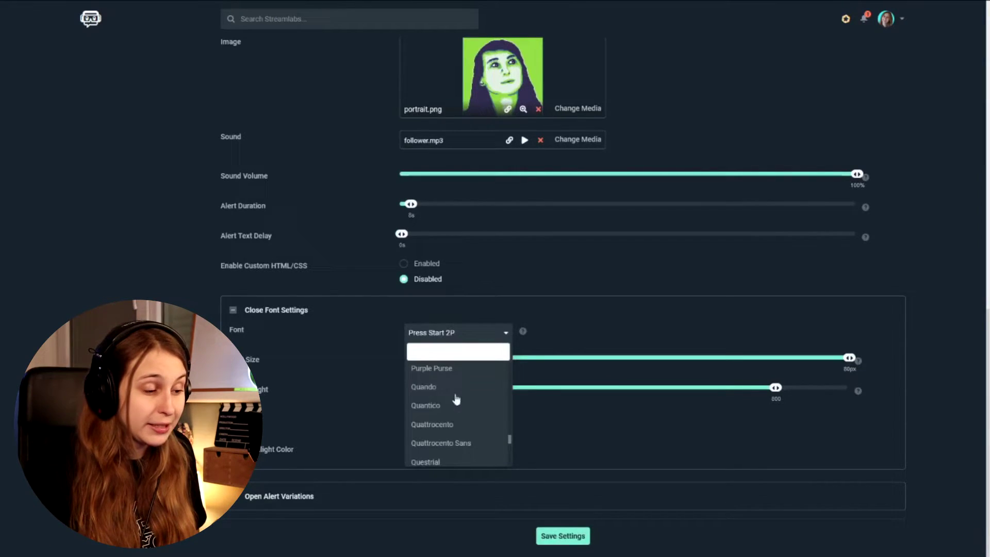
scroll(442, 413, "down", 5)
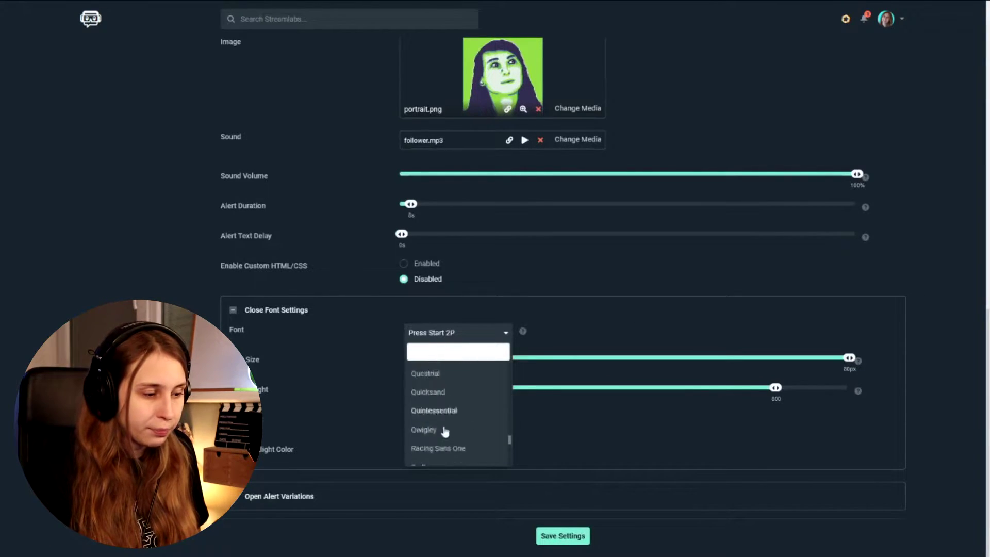
left_click(588, 314)
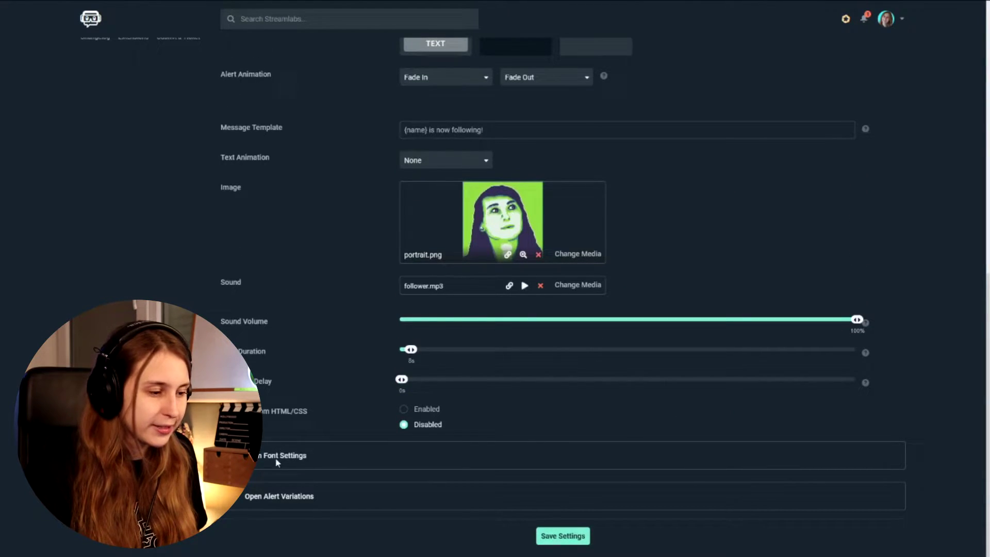
Reopen the follow alert's font settings and compare the text and highlight colours with the parts of the message template
left_click(277, 460)
scroll(541, 397, "down", 3)
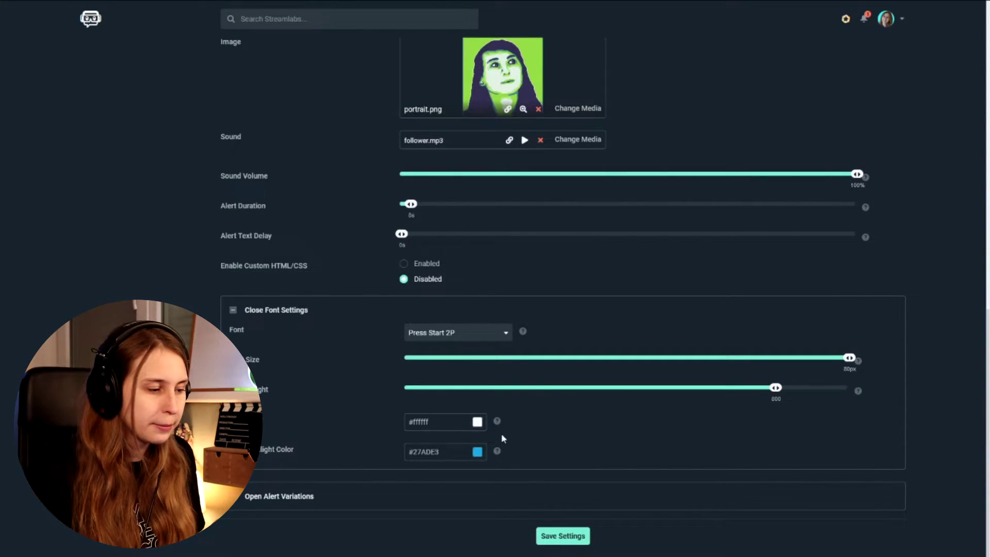
scroll(502, 436, "up", 9)
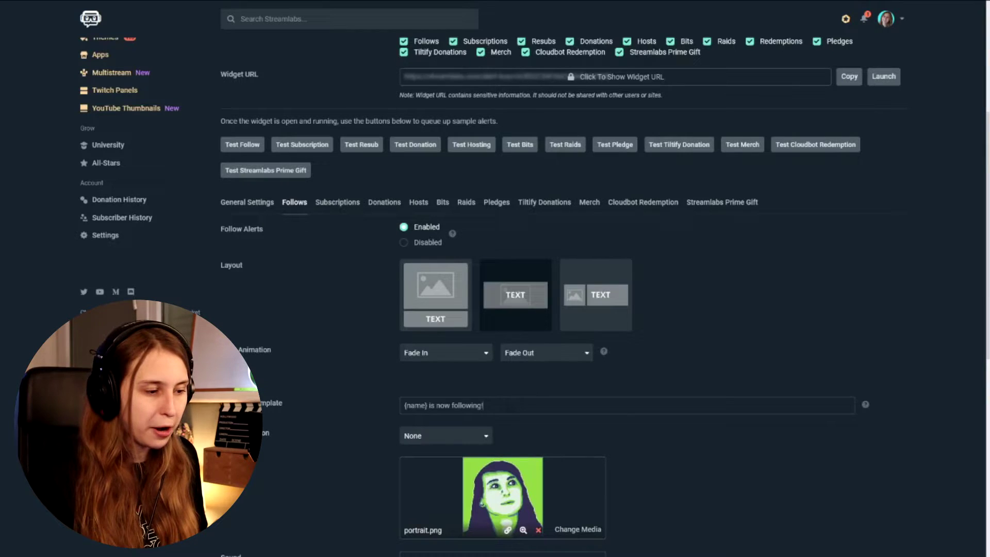
scroll(518, 410, "down", 9)
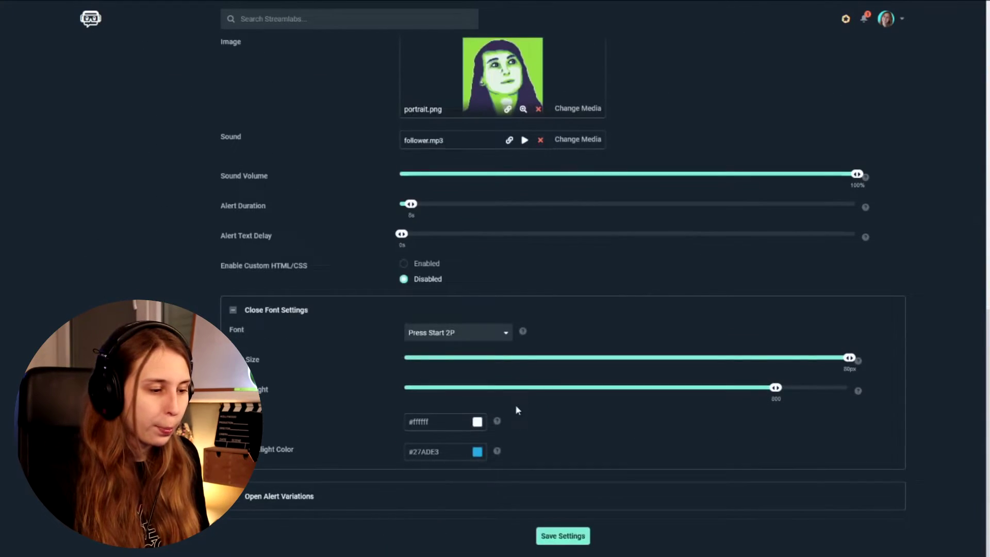
scroll(437, 426, "up", 9)
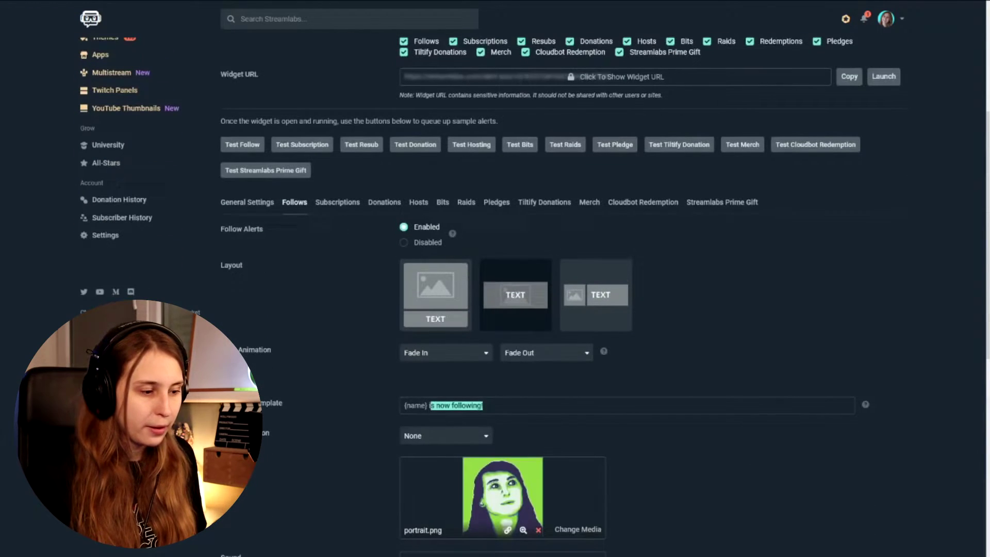
Recheck the follow alert's message template, and expand the alert variations section to view its options for adding a variation
left_click_drag(415, 405, 427, 406)
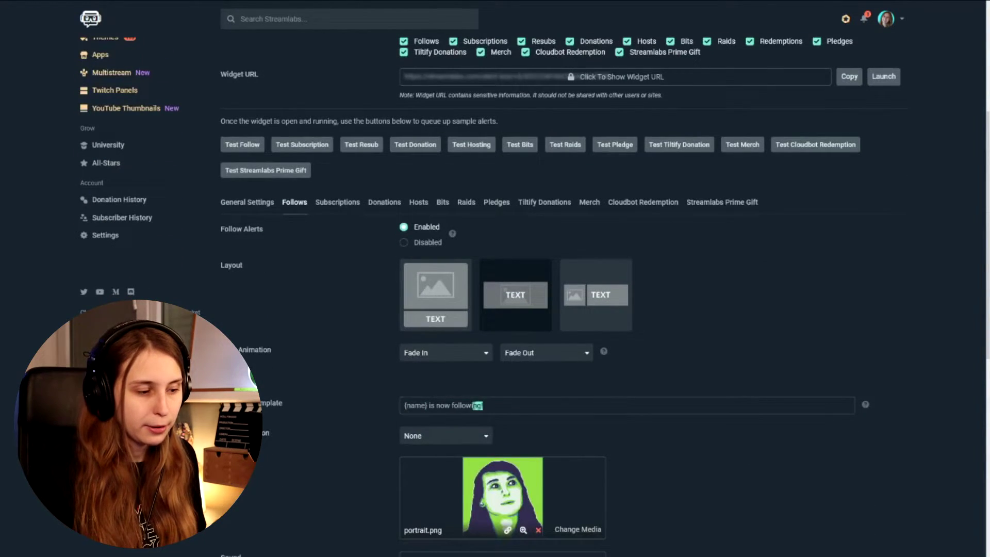
scroll(511, 388, "down", 9)
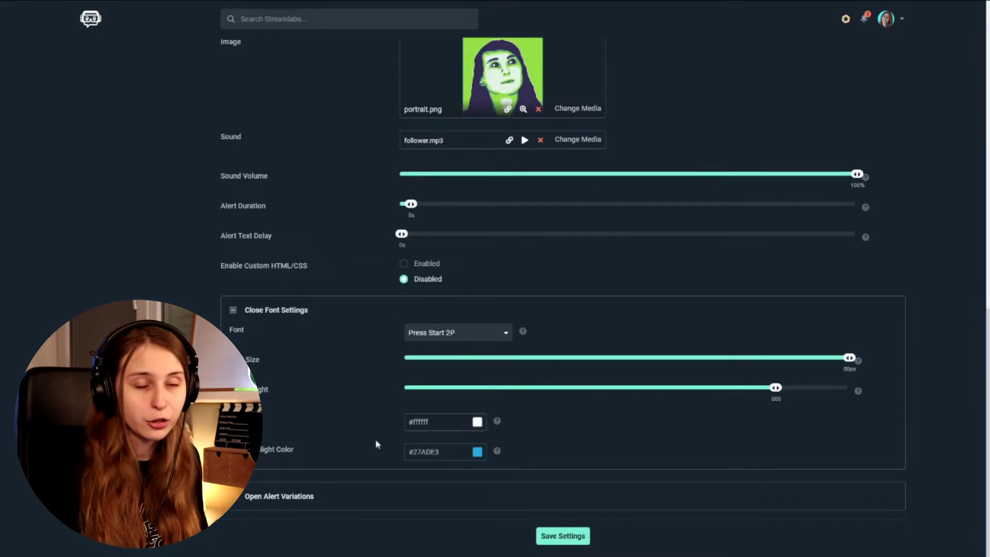
left_click(296, 497)
scroll(417, 462, "down", 2)
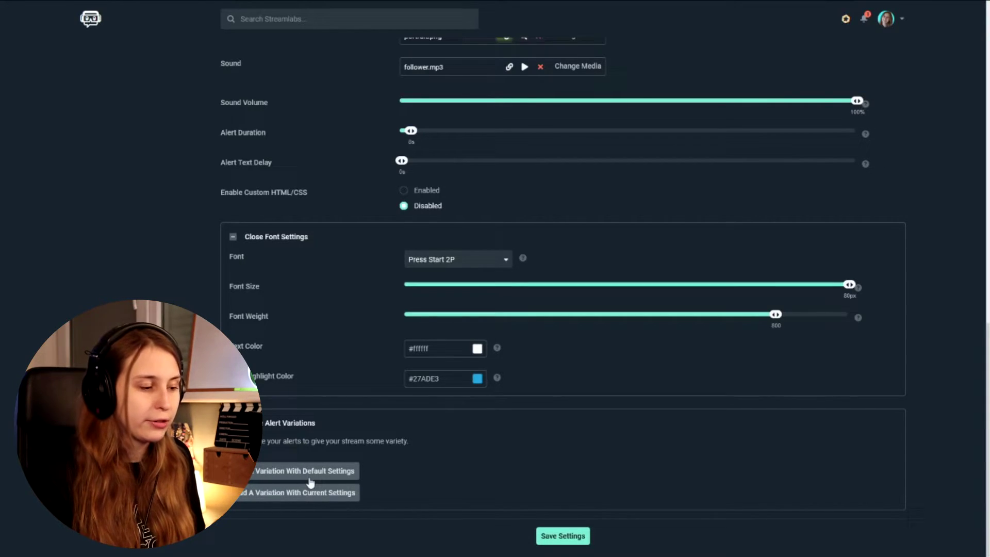
Save the follow alert's settings and copy the Alert Box widget URL
scroll(310, 482, "up", 20)
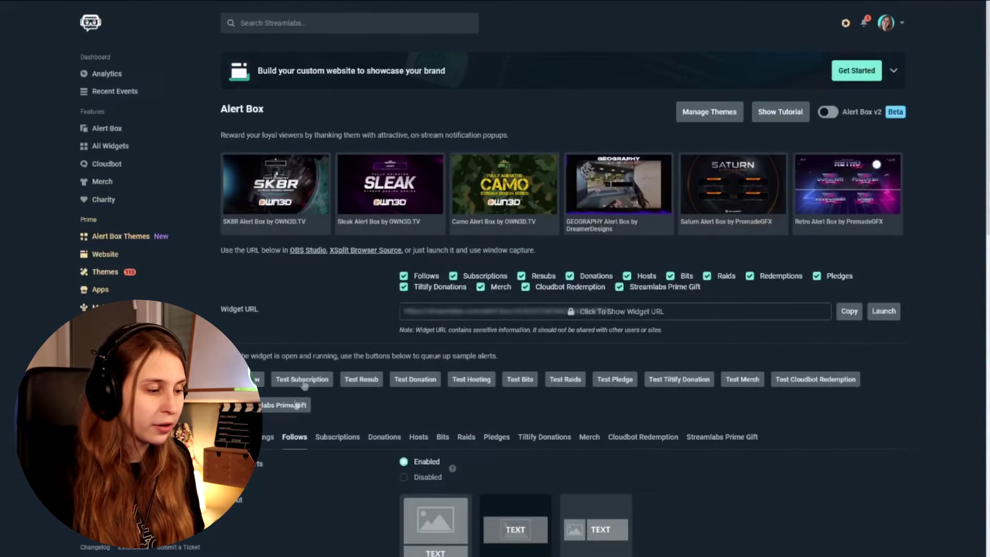
scroll(264, 397, "down", 20)
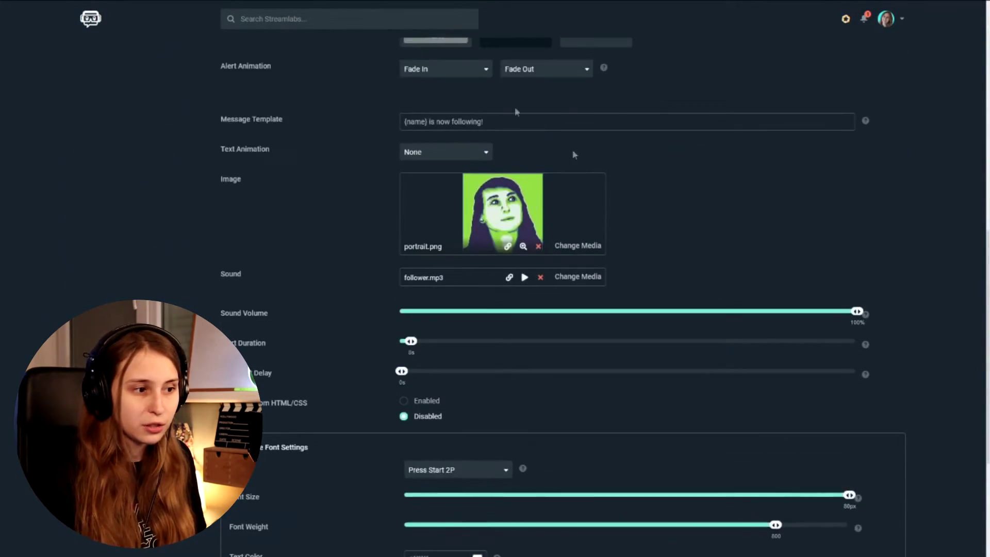
scroll(365, 261, "down", 4)
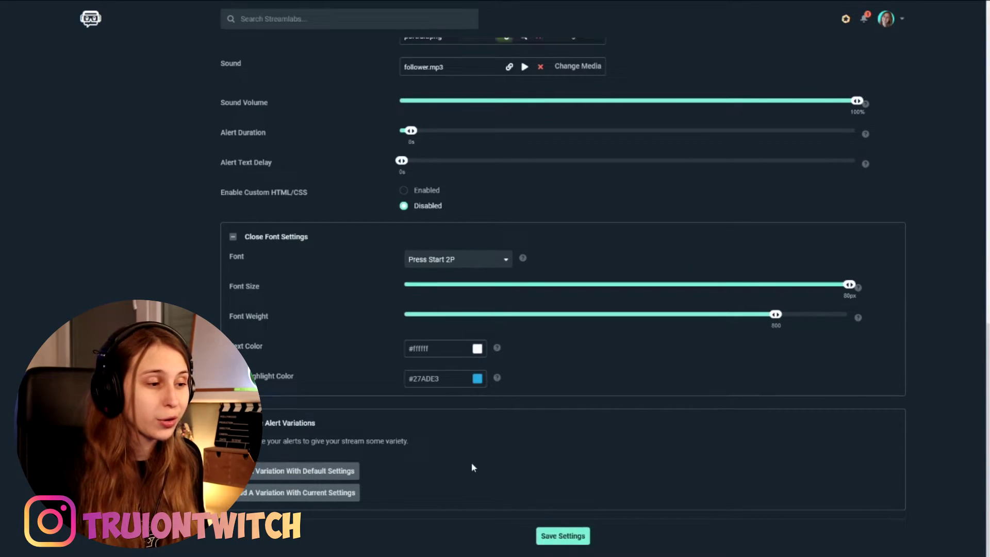
scroll(471, 402, "up", 4)
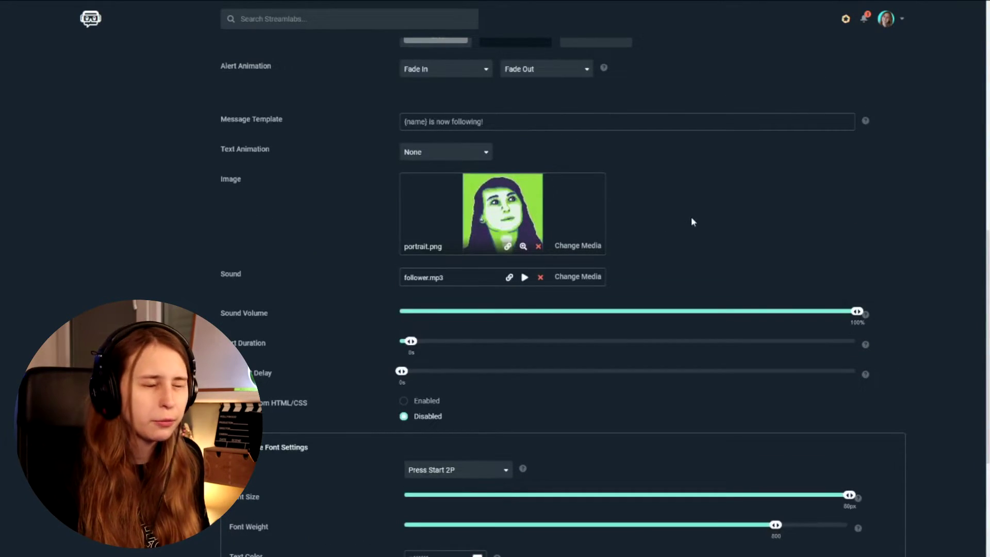
scroll(692, 220, "down", 4)
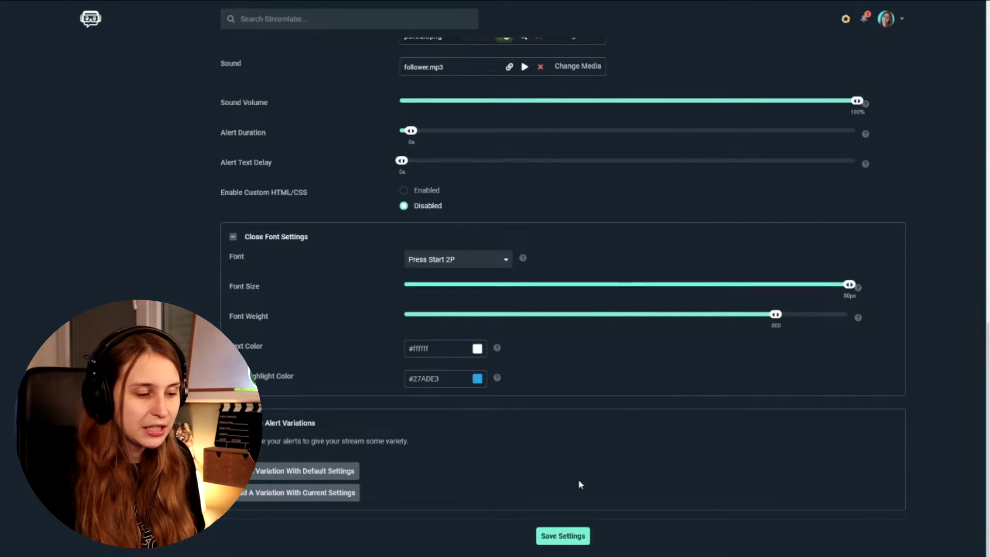
left_click(557, 538)
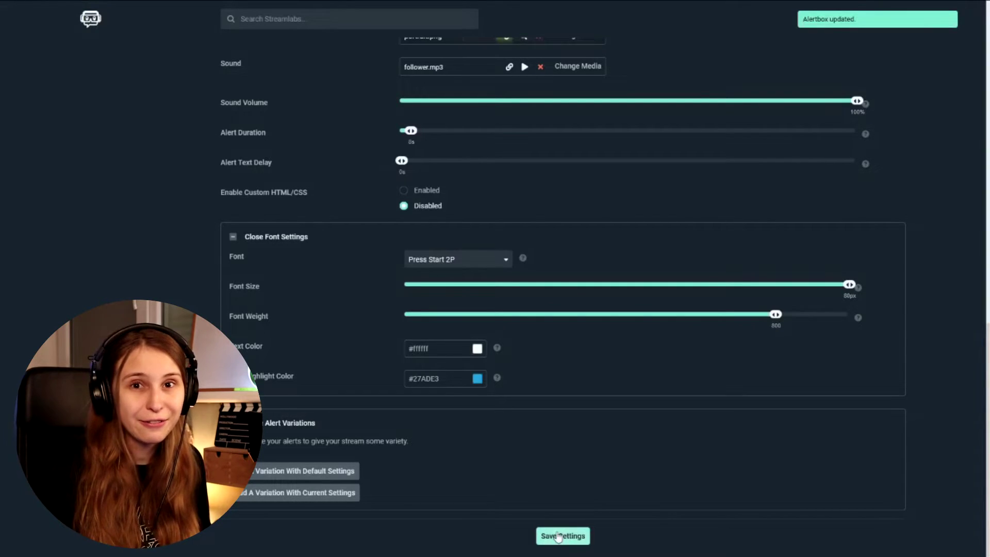
scroll(645, 359, "up", 10)
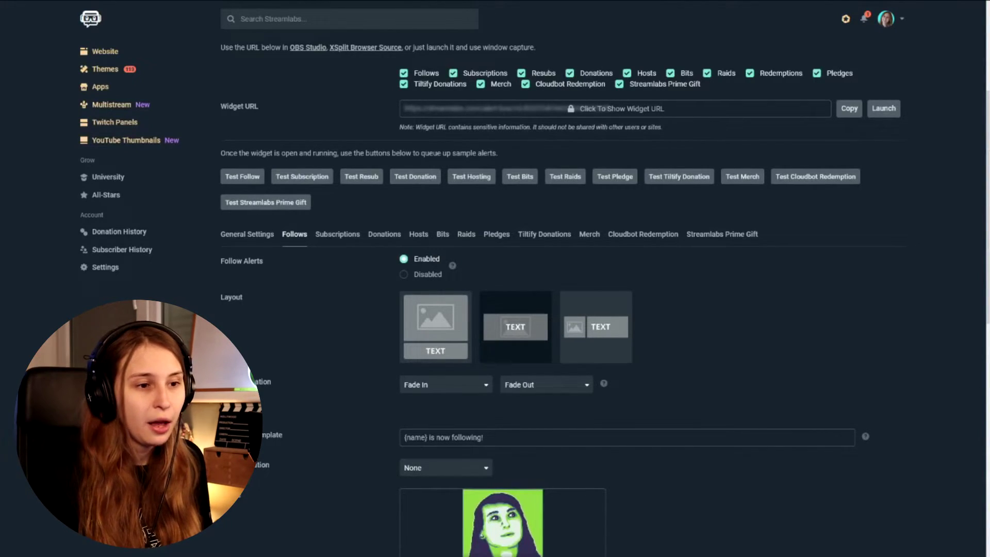
left_click(842, 116)
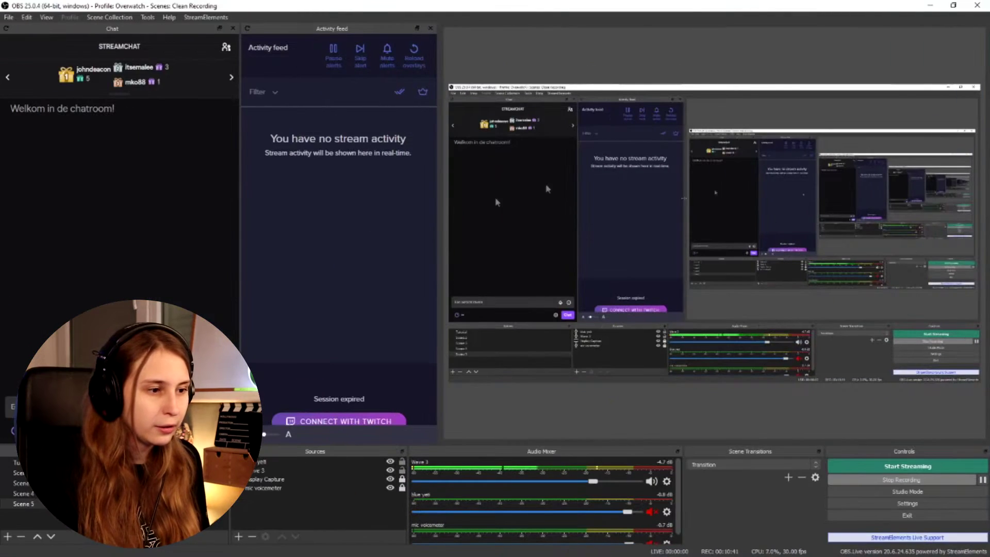
Switch to OBS, disable the preview, and add a new browser source named "Streamlabs alerts"
right_click(588, 176)
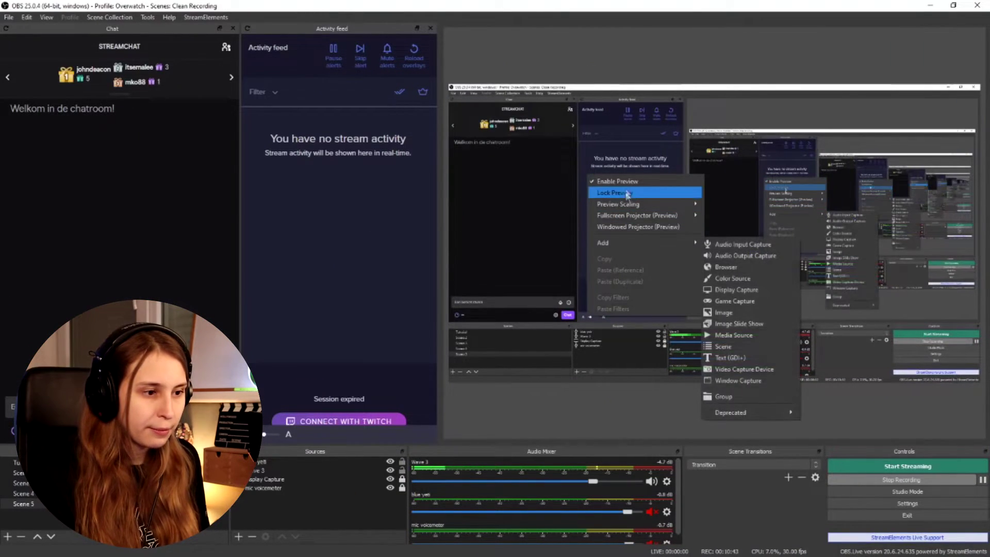
left_click(618, 181)
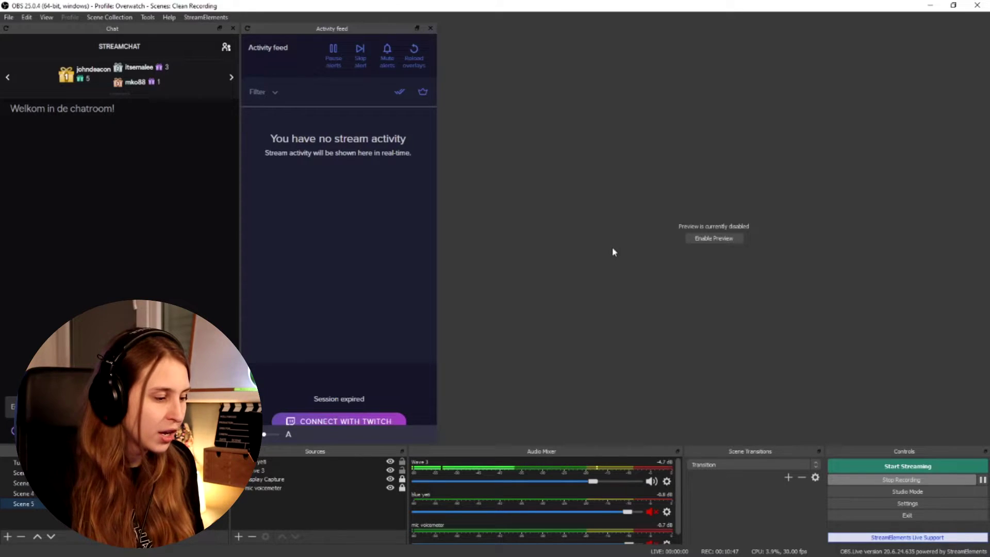
left_click(241, 537)
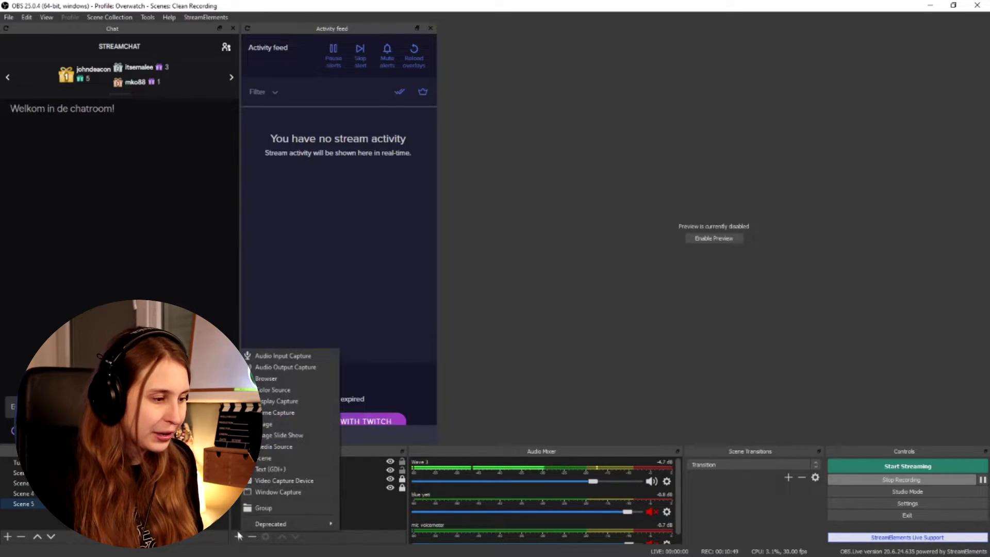
left_click(285, 387)
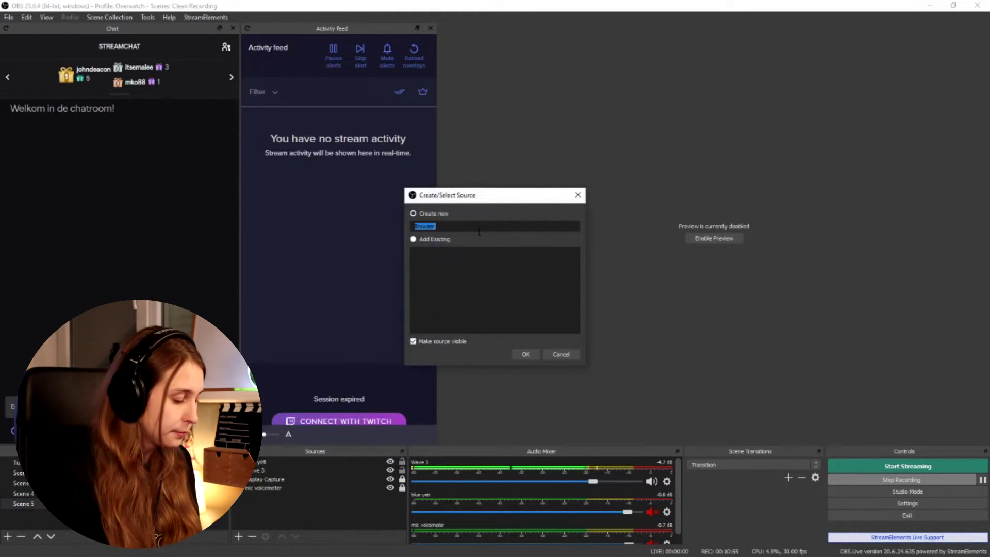
type("Streamlabs")
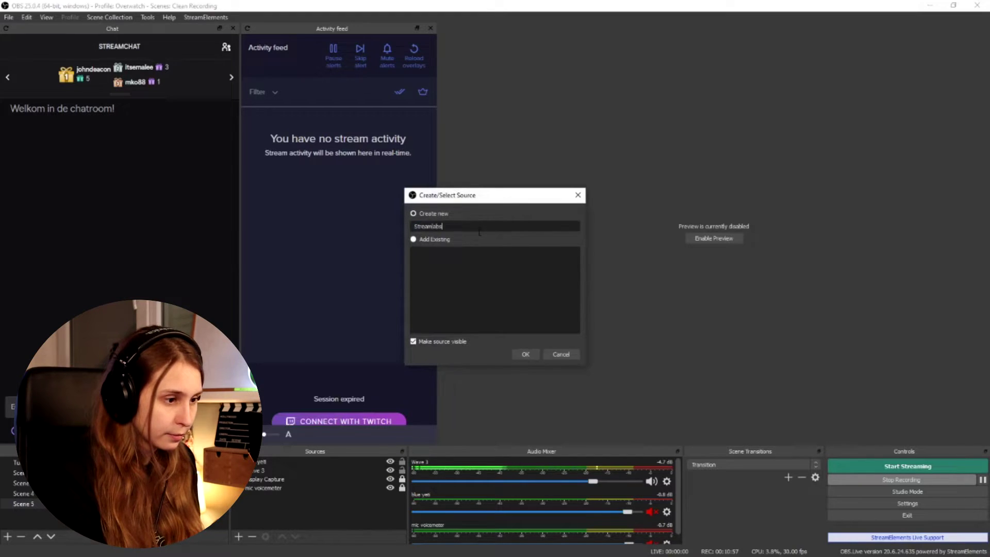
type(" alerts")
key("Return")
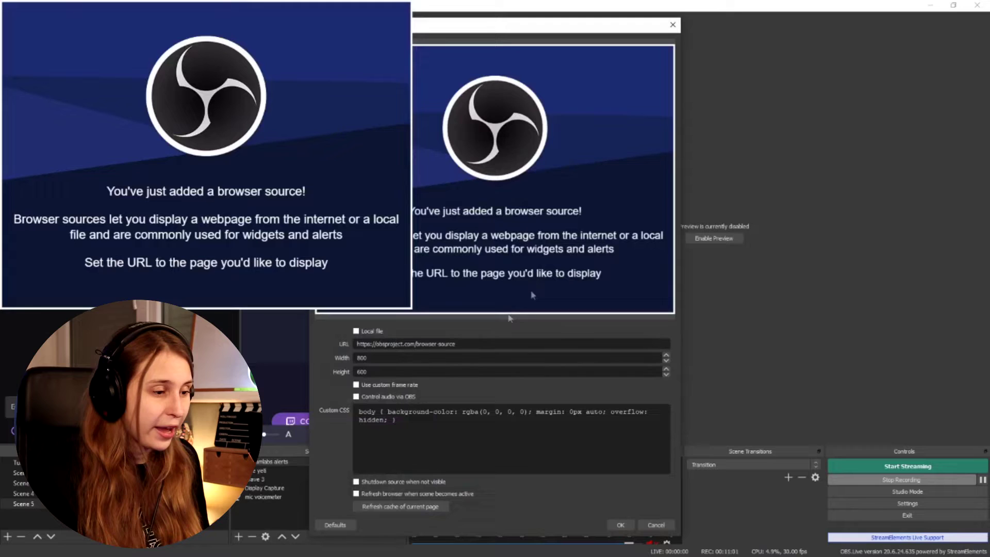
Replace the browser source's default URL with the copied widget URL, and set its width to 1080 and height to 1920
left_click_drag(480, 345, 333, 342)
left_click_drag(512, 26, 639, 25)
key("BackSpace")
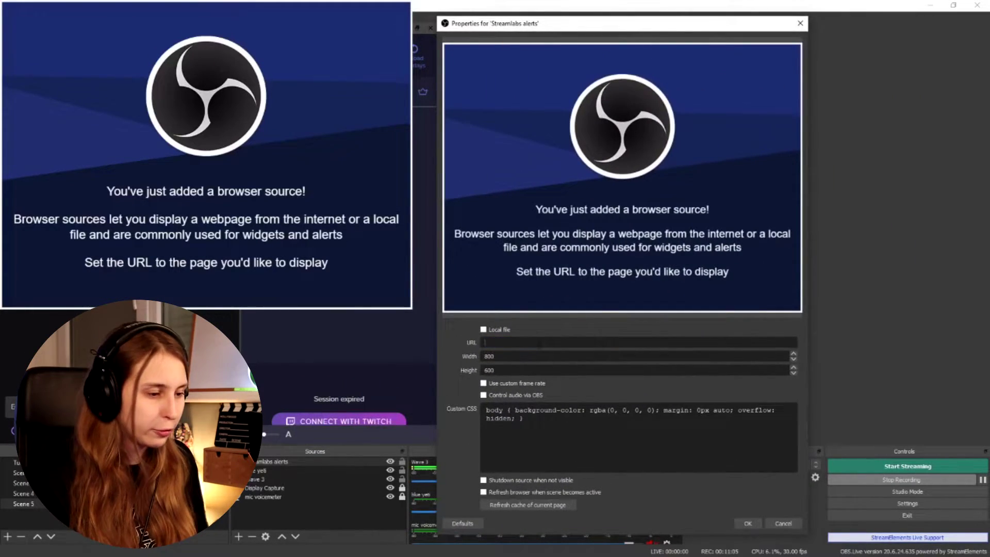
right_click(539, 343)
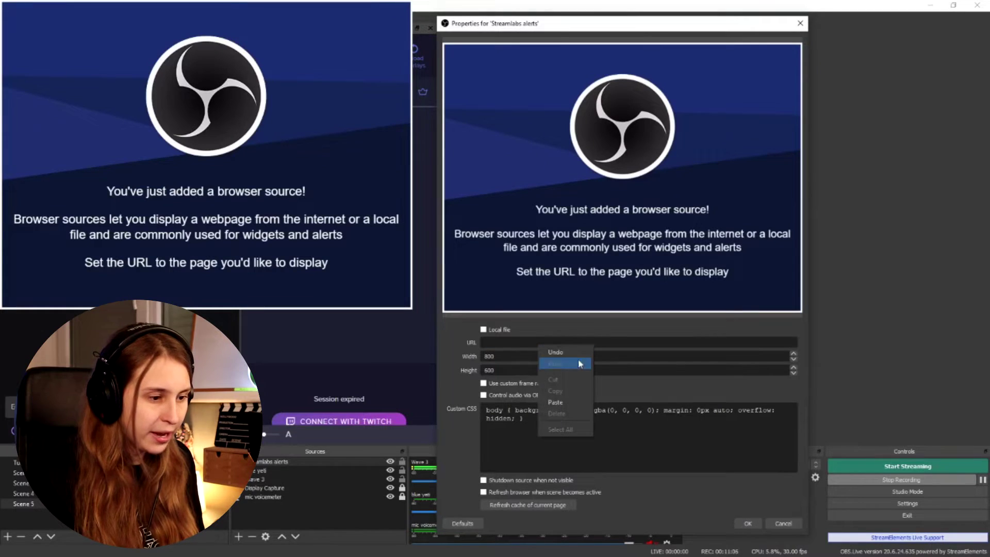
left_click(586, 47)
left_click_drag(583, 26, 709, 23)
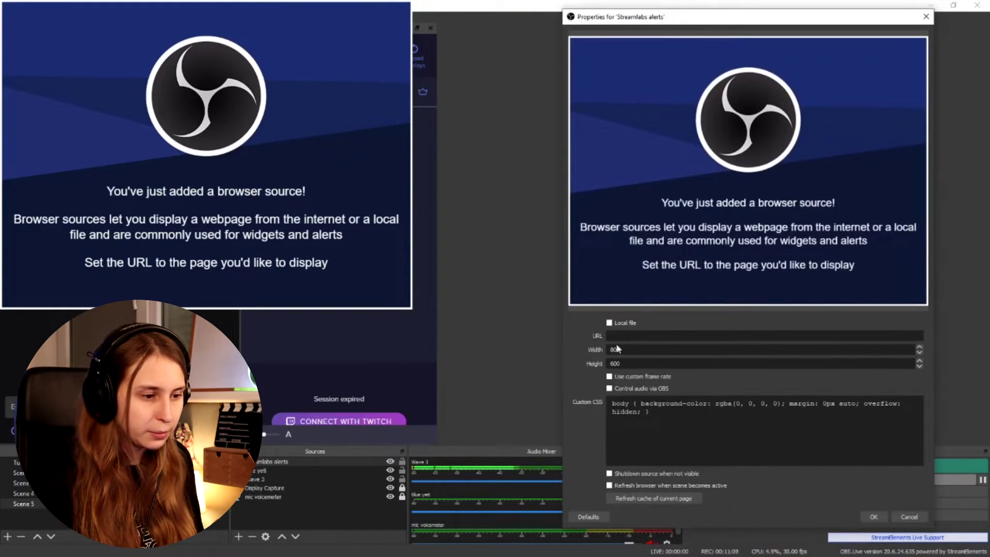
key("ctrl+v")
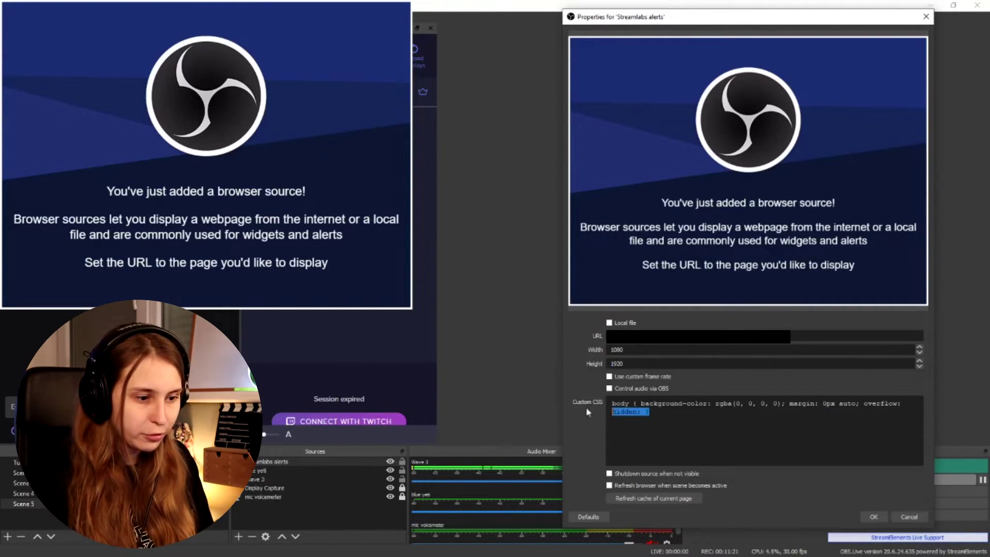
Clear the browser source's custom CSS and accept its properties
key("ctrl+a")
key("BackSpace")
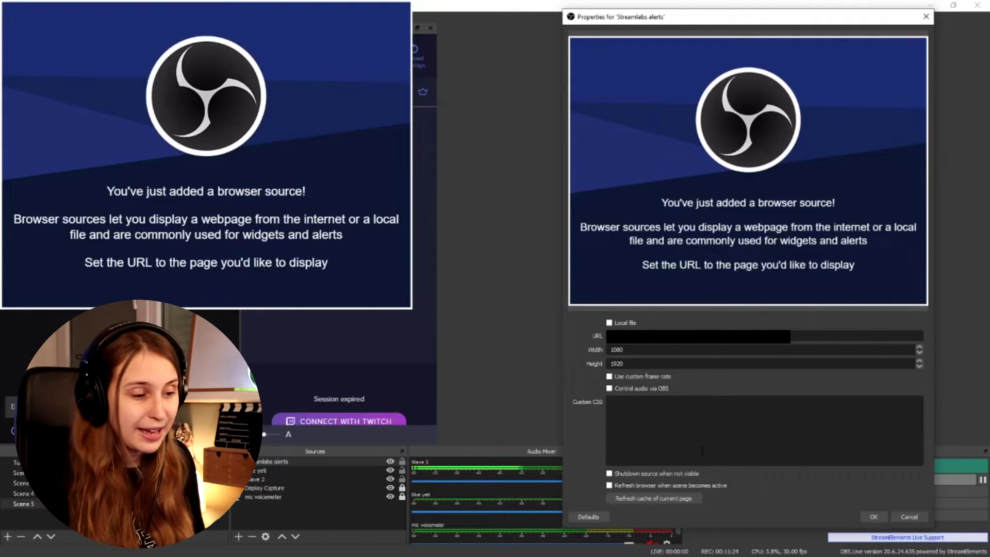
left_click(874, 517)
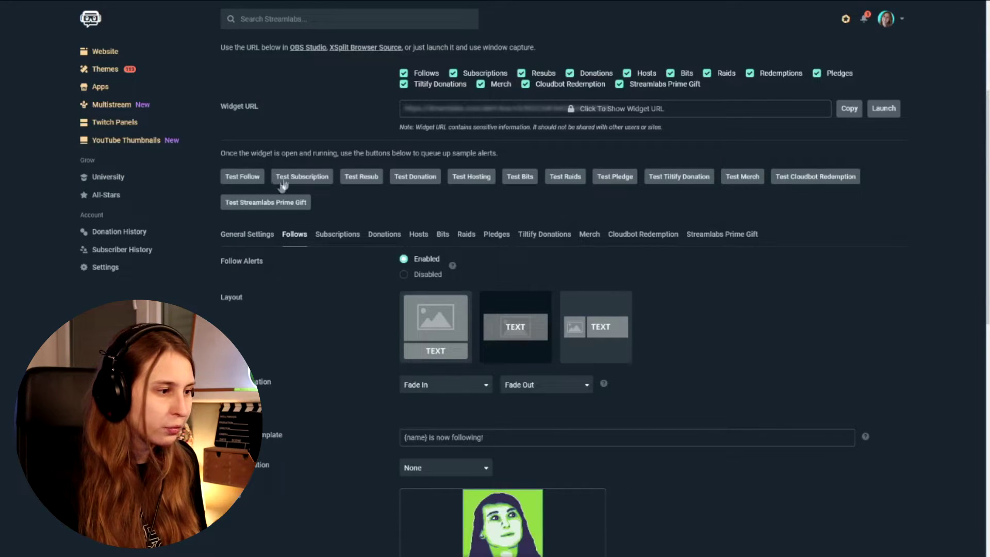
Send test follow alerts from the Streamlabs Alert Box page and switch back to OBS
left_click(238, 177)
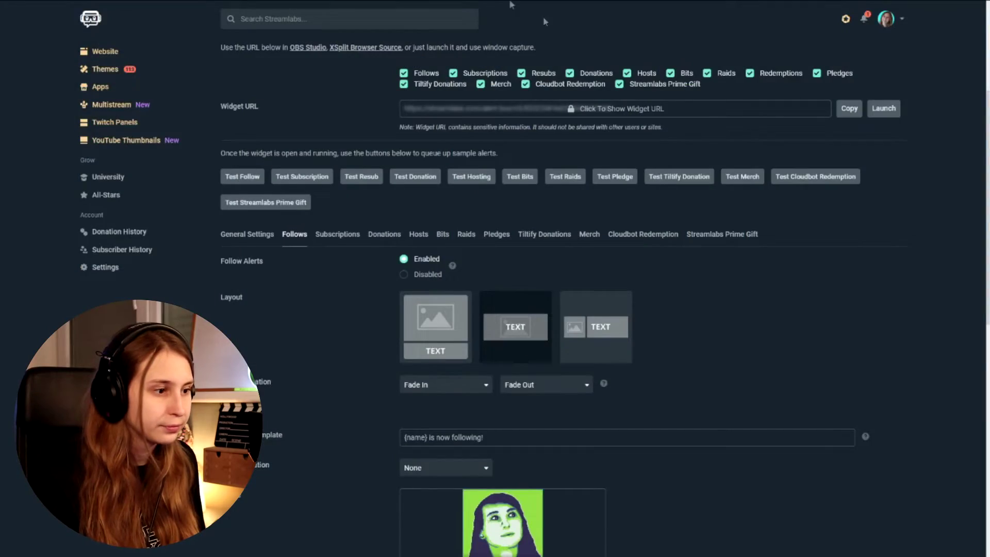
left_click(238, 179)
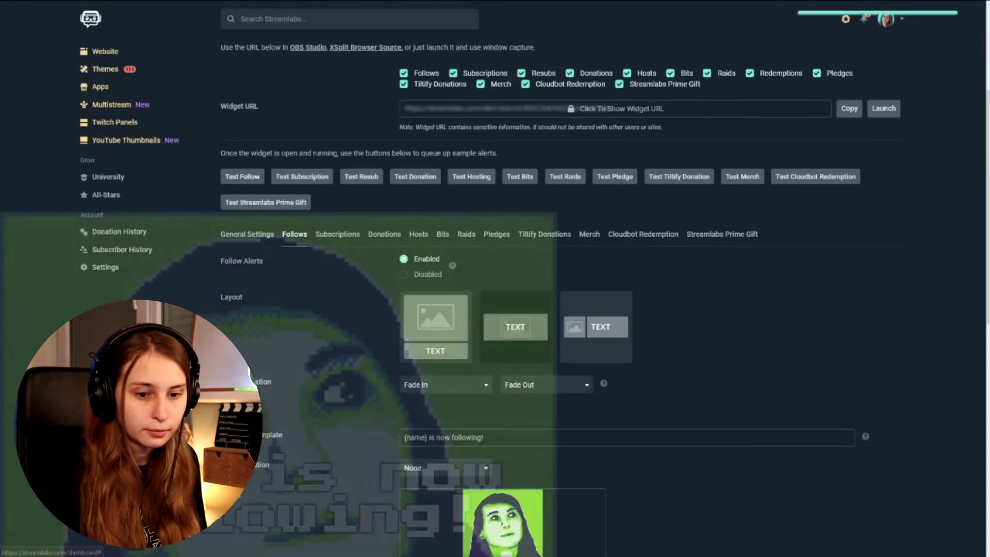
key("alt+Tab")
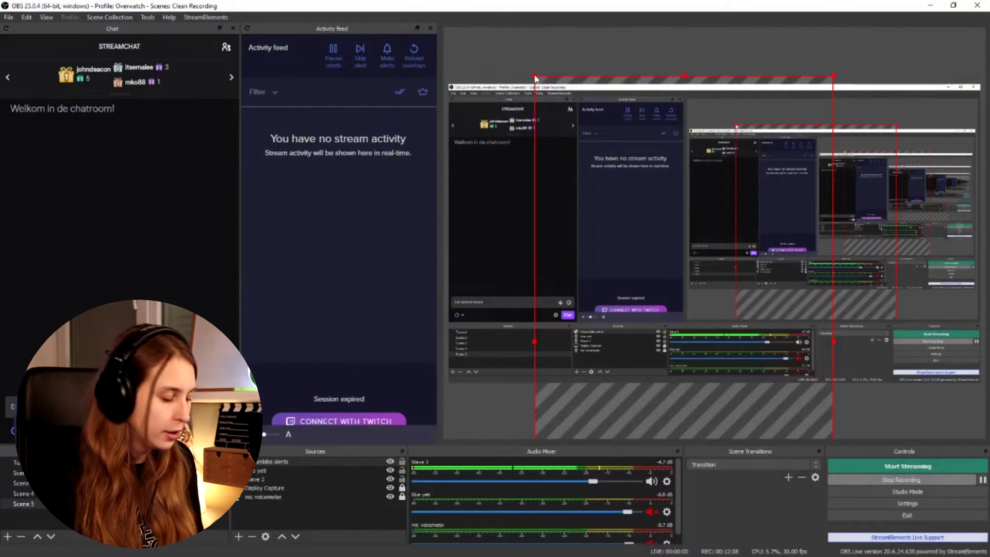
Shrink and reposition the Streamlabs alerts source in the OBS preview, and crop its top and bottom edges
left_click_drag(535, 79, 575, 131)
left_click_drag(479, 90, 590, 194)
left_click_drag(499, 135, 501, 126)
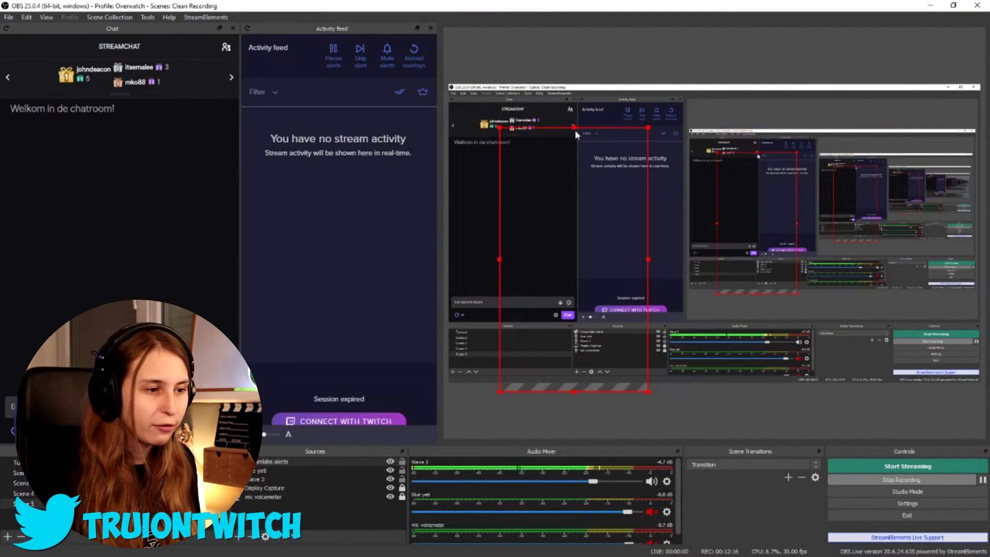
left_click_drag(574, 130, 581, 173)
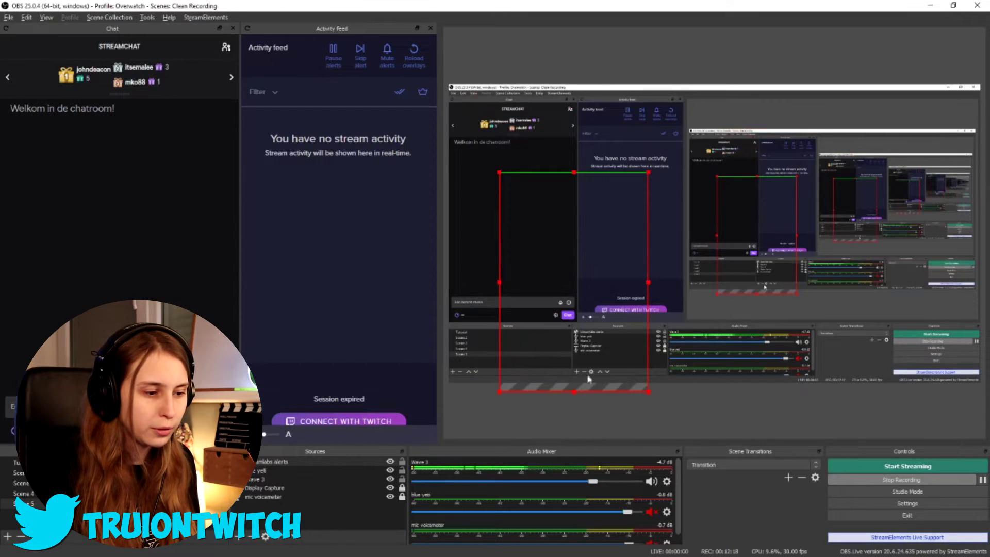
left_click_drag(576, 395, 577, 341)
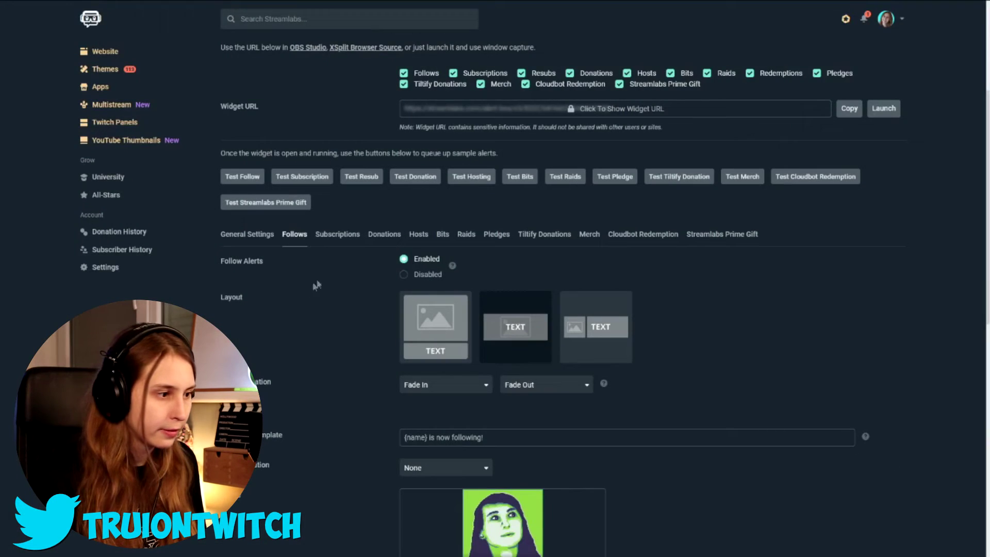
Send a test follow alert from Streamlabs and minimise the browser to check the alert's new size and position
left_click(240, 176)
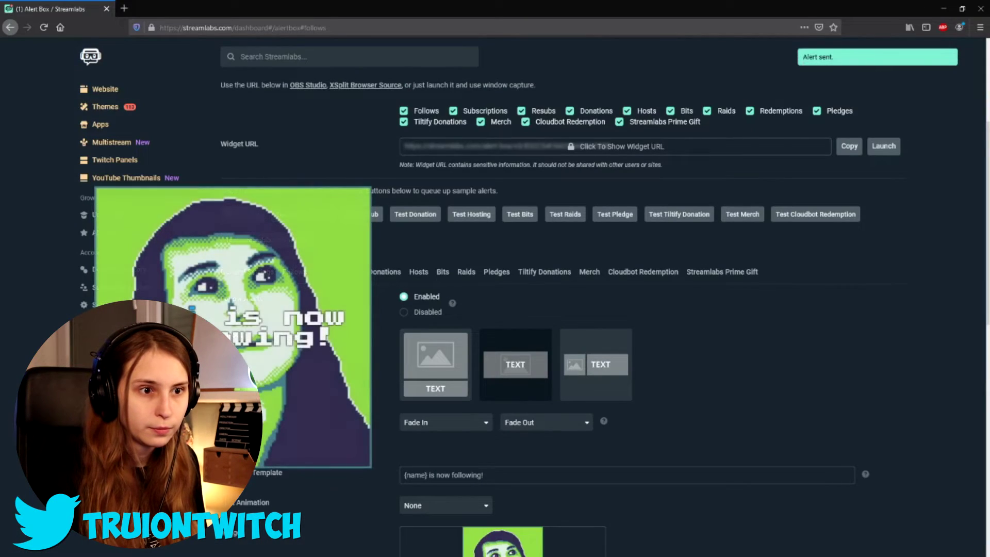
left_click(938, 5)
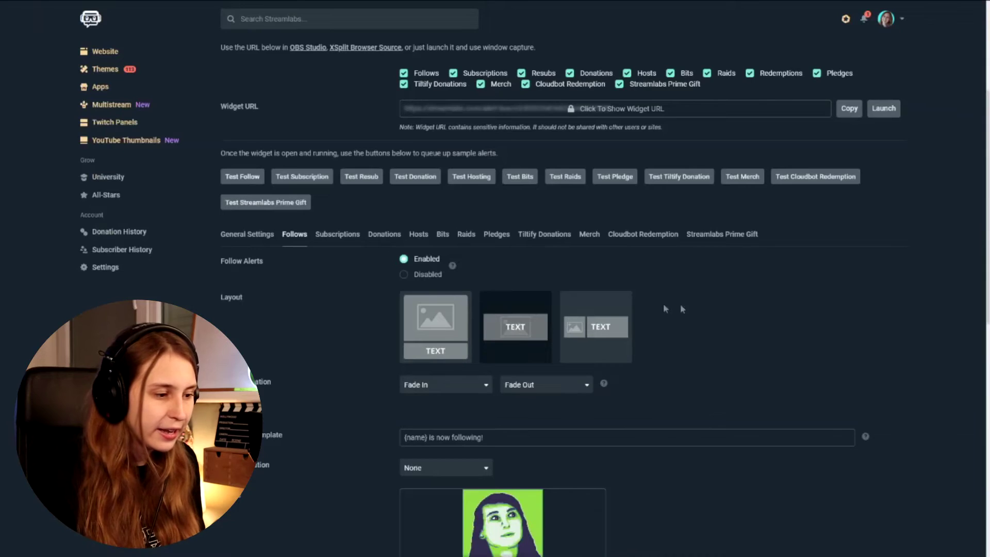
Change the follow alert's layout in Streamlabs to the image above the text and save the settings
scroll(680, 305, "down", 2)
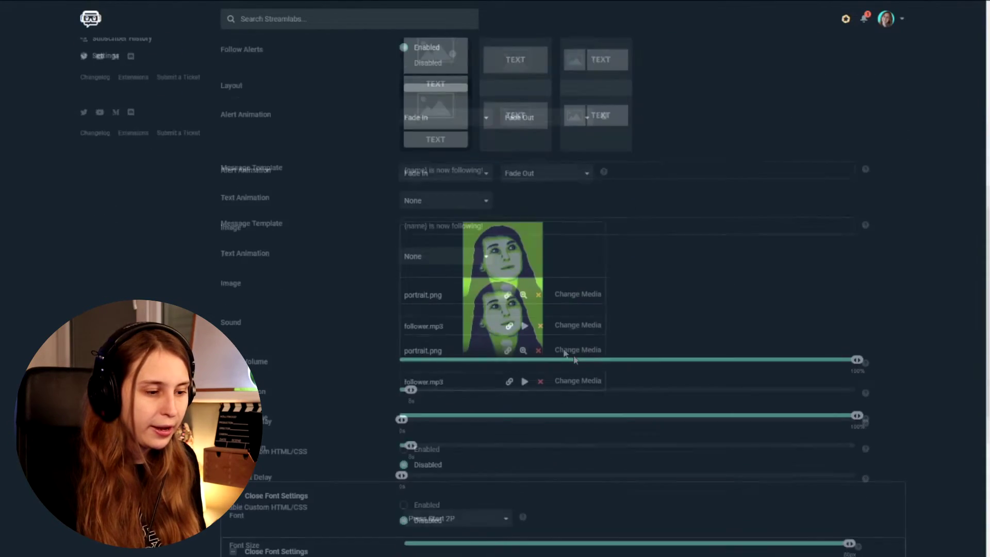
scroll(567, 253, "down", 8)
left_click(568, 534)
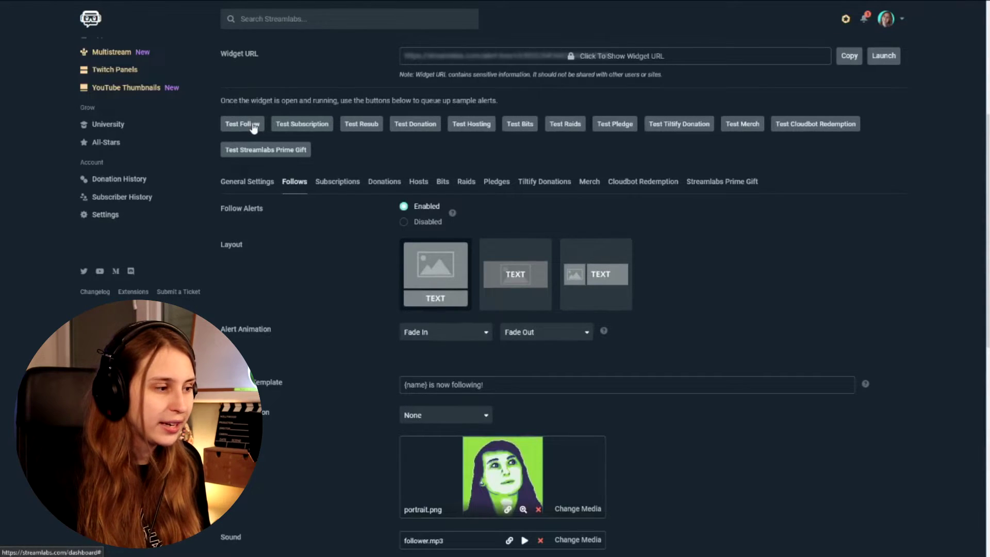
Send another test follow alert, and extend the alert source's bottom edge downward in OBS to make room for the message
left_click(253, 125)
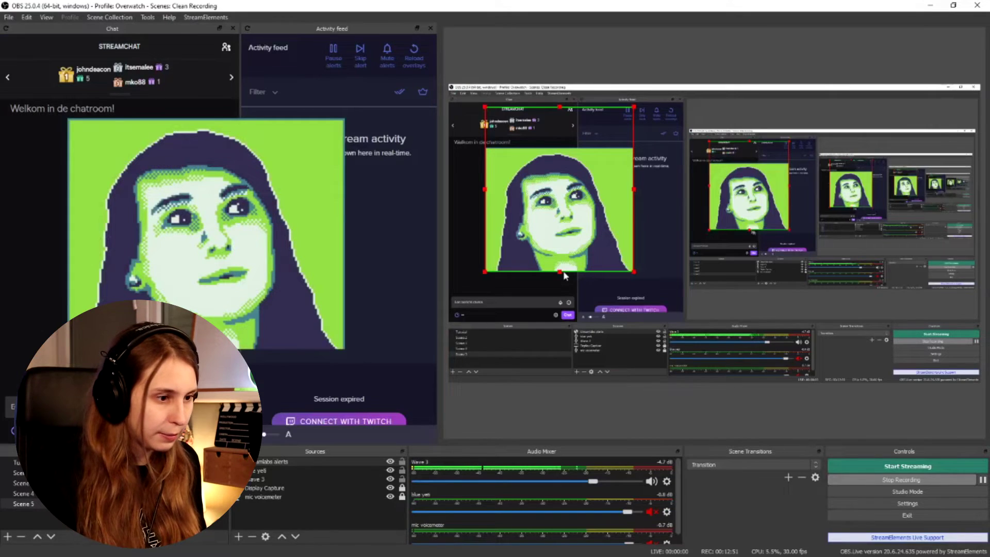
left_click_drag(565, 276, 564, 340)
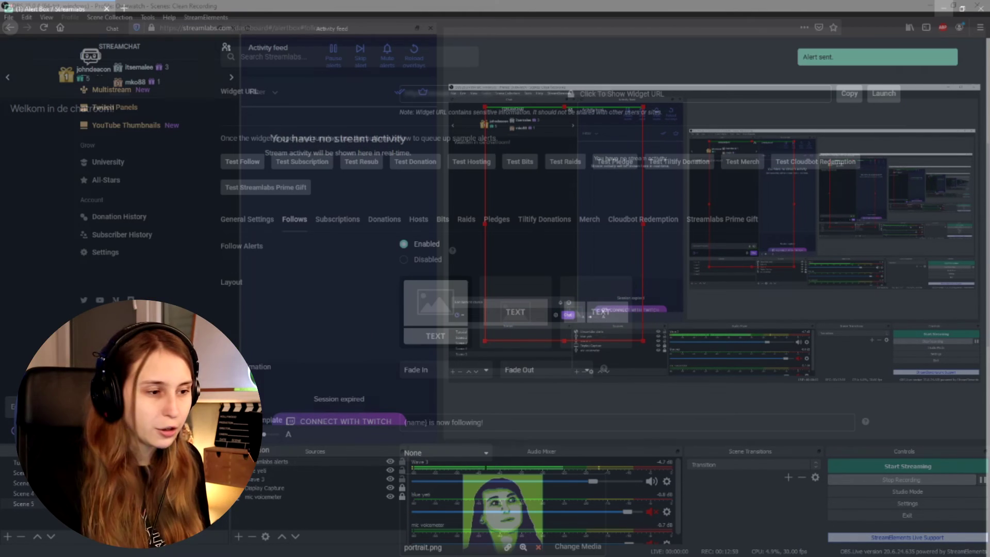
Set the follow alert's layout to the image beside the text and save the settings
scroll(431, 281, "down", 3)
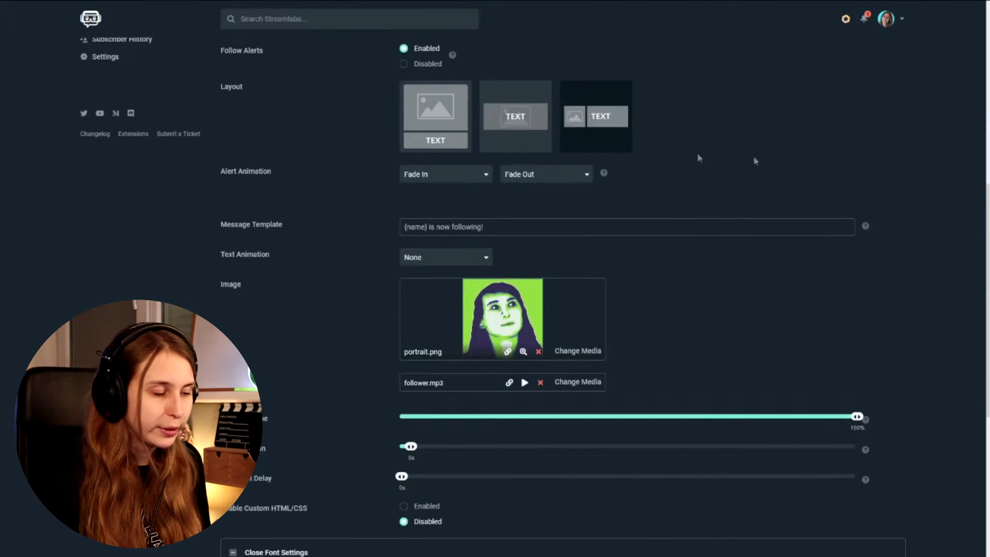
scroll(545, 381, "down", 6)
left_click(577, 536)
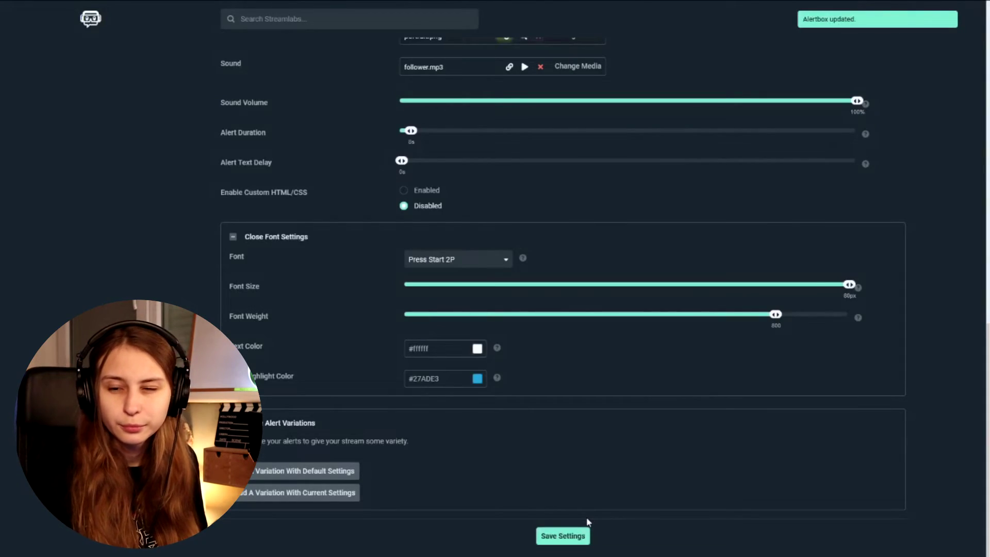
Send a test follow alert from Streamlabs and check the alert's layout in the OBS preview
scroll(451, 362, "up", 15)
left_click(244, 177)
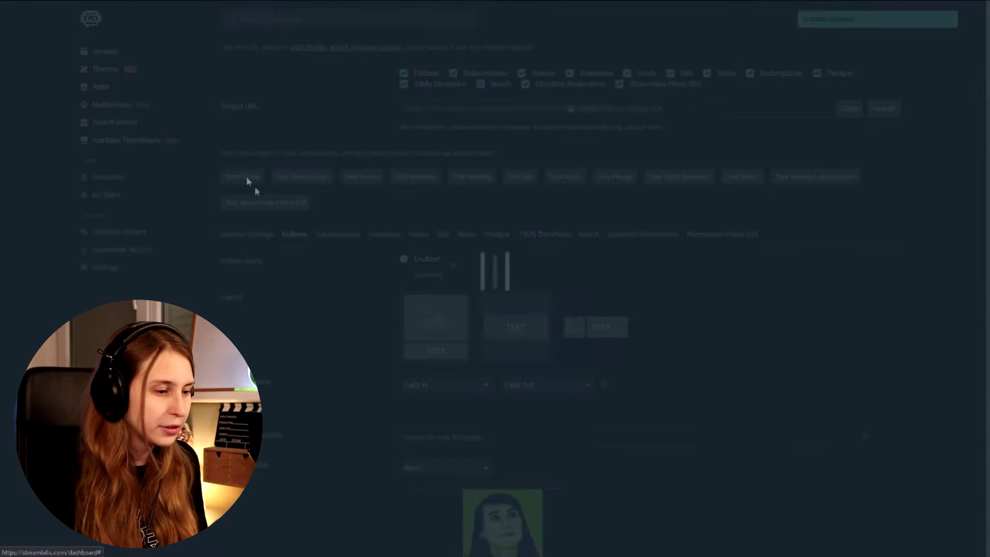
key("alt+Tab")
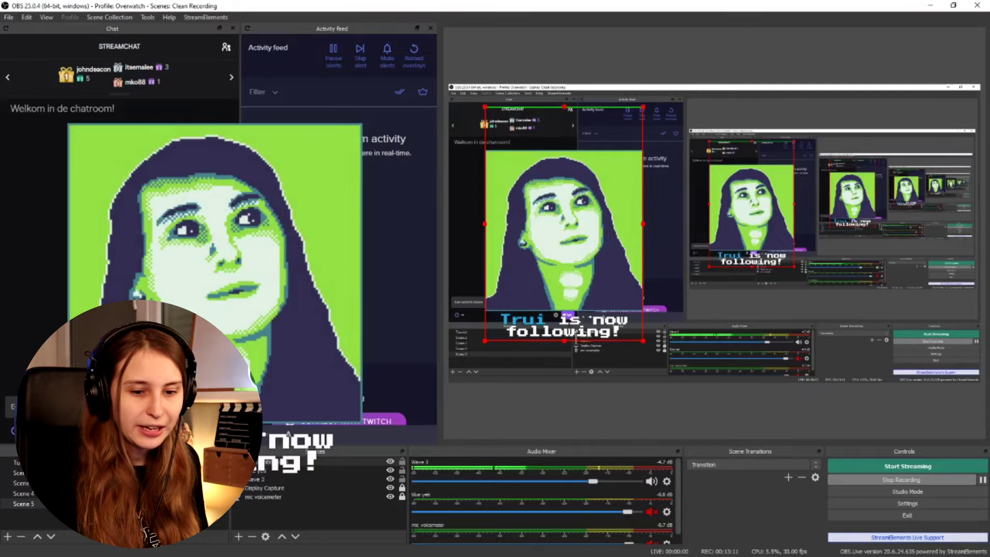
key("alt+Tab")
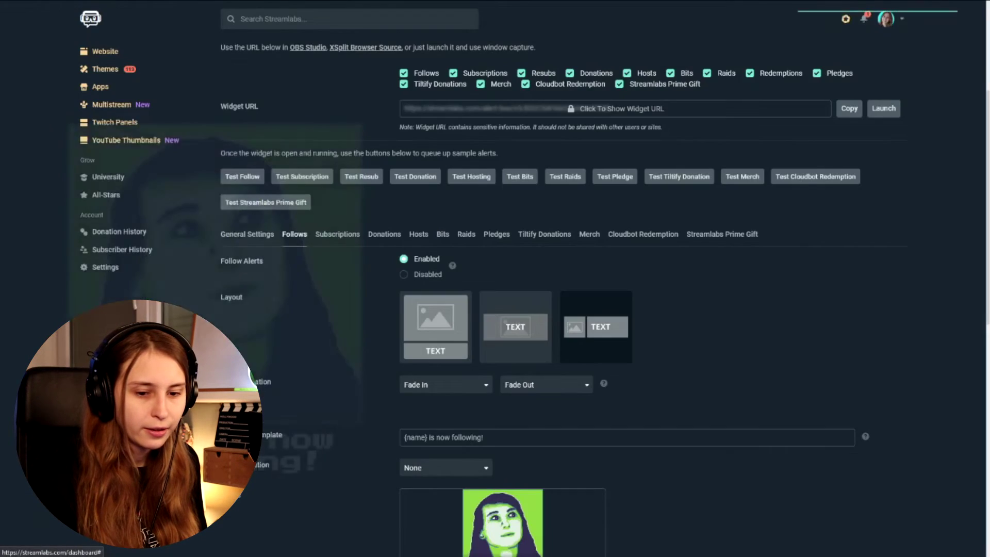
key("alt+Tab")
key("alt+Tab")
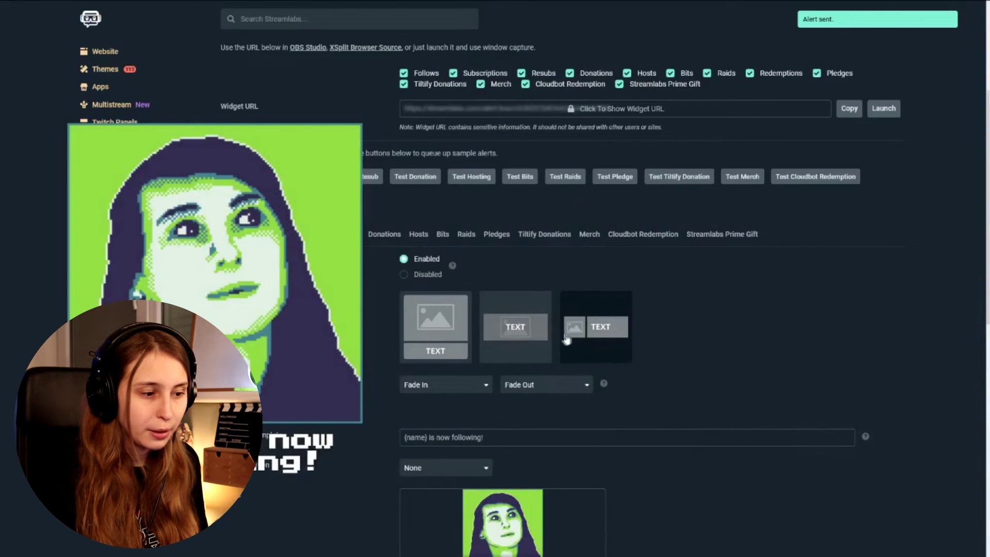
Save the follow alert settings again with the side-by-side layout and return to the layout options
scroll(637, 316, "down", 10)
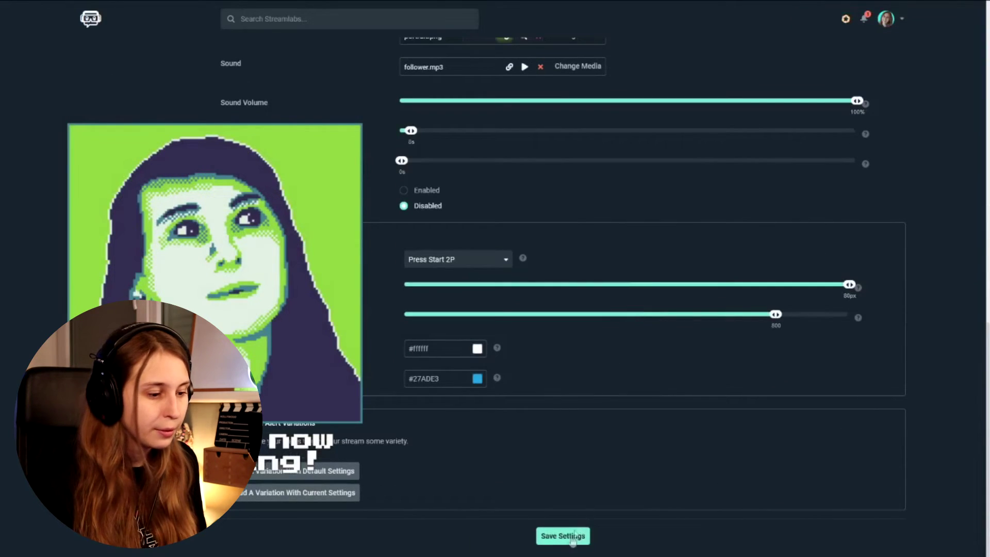
left_click(570, 535)
scroll(626, 421, "up", 10)
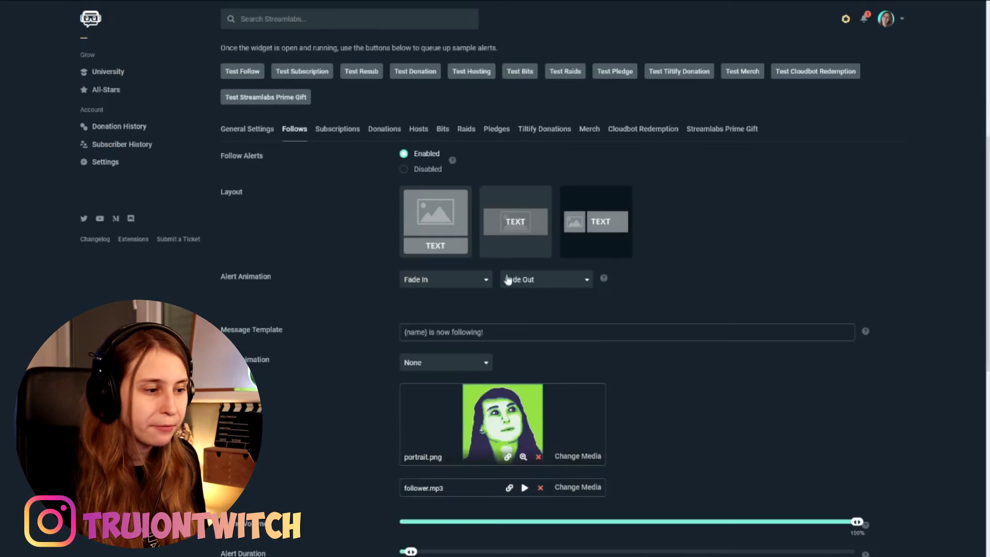
Change the follow alert's layout to the text placed over the image
left_click(500, 251)
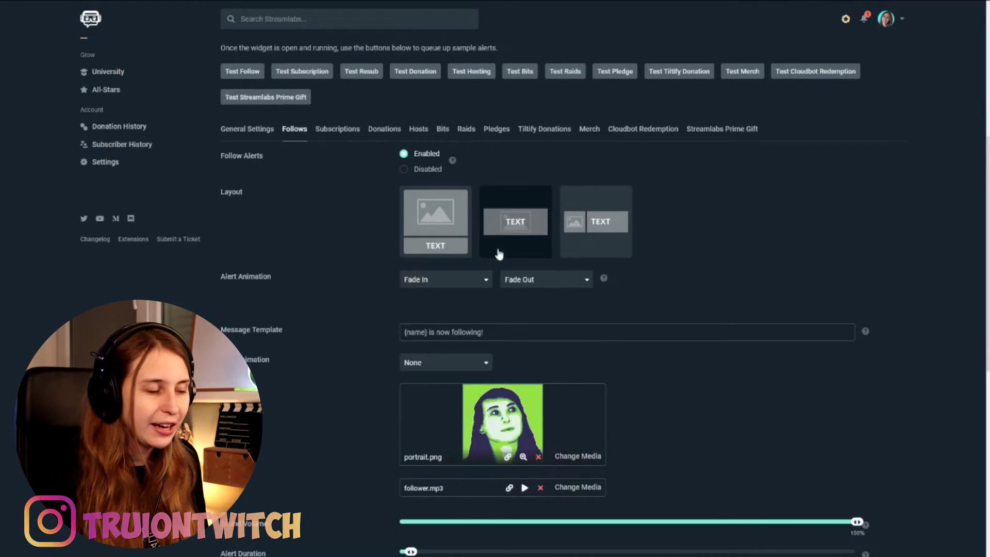
scroll(504, 249, "down", 2)
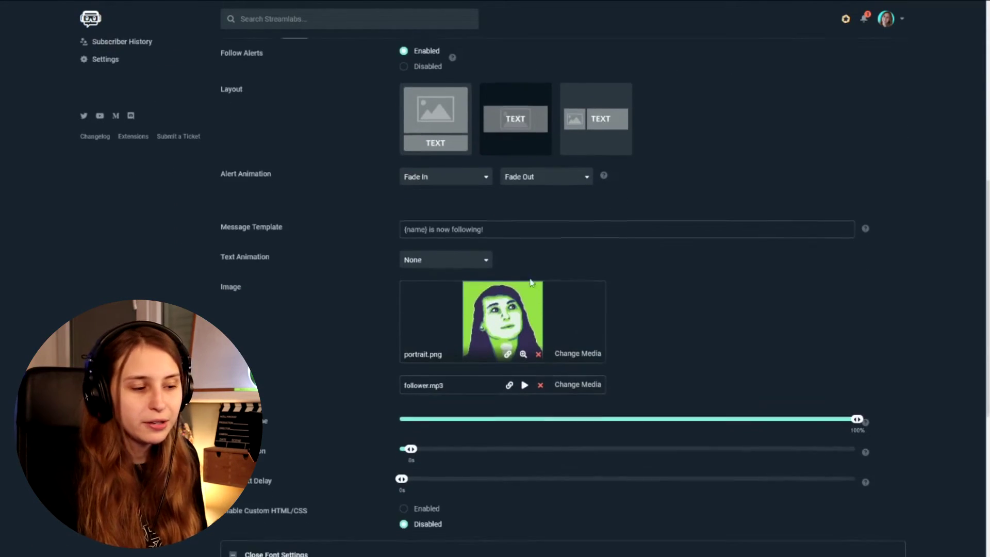